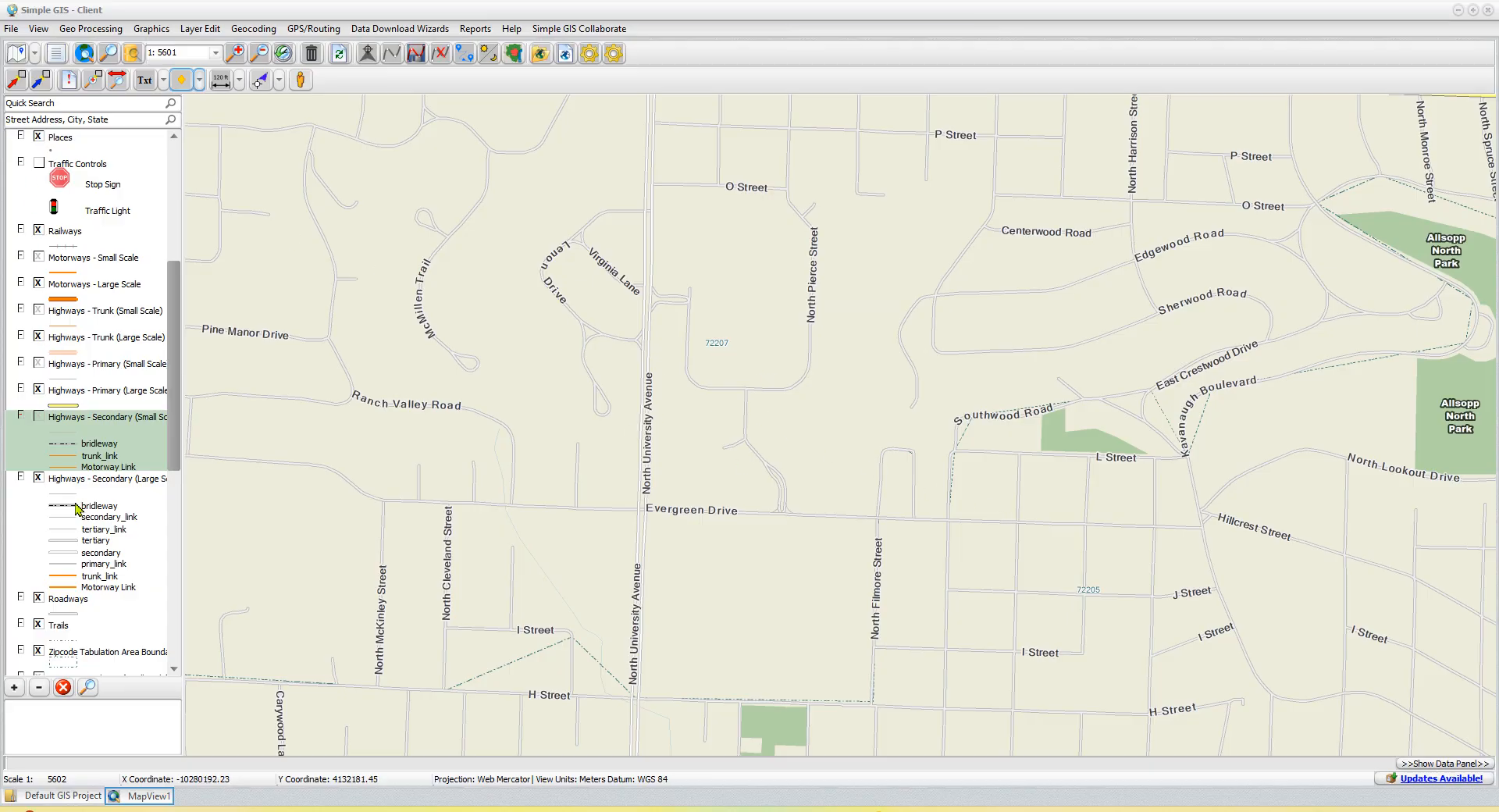
# - Review the data layer types that can be added to the map, without adding a layer
pyautogui.scroll(1, 91, 413)
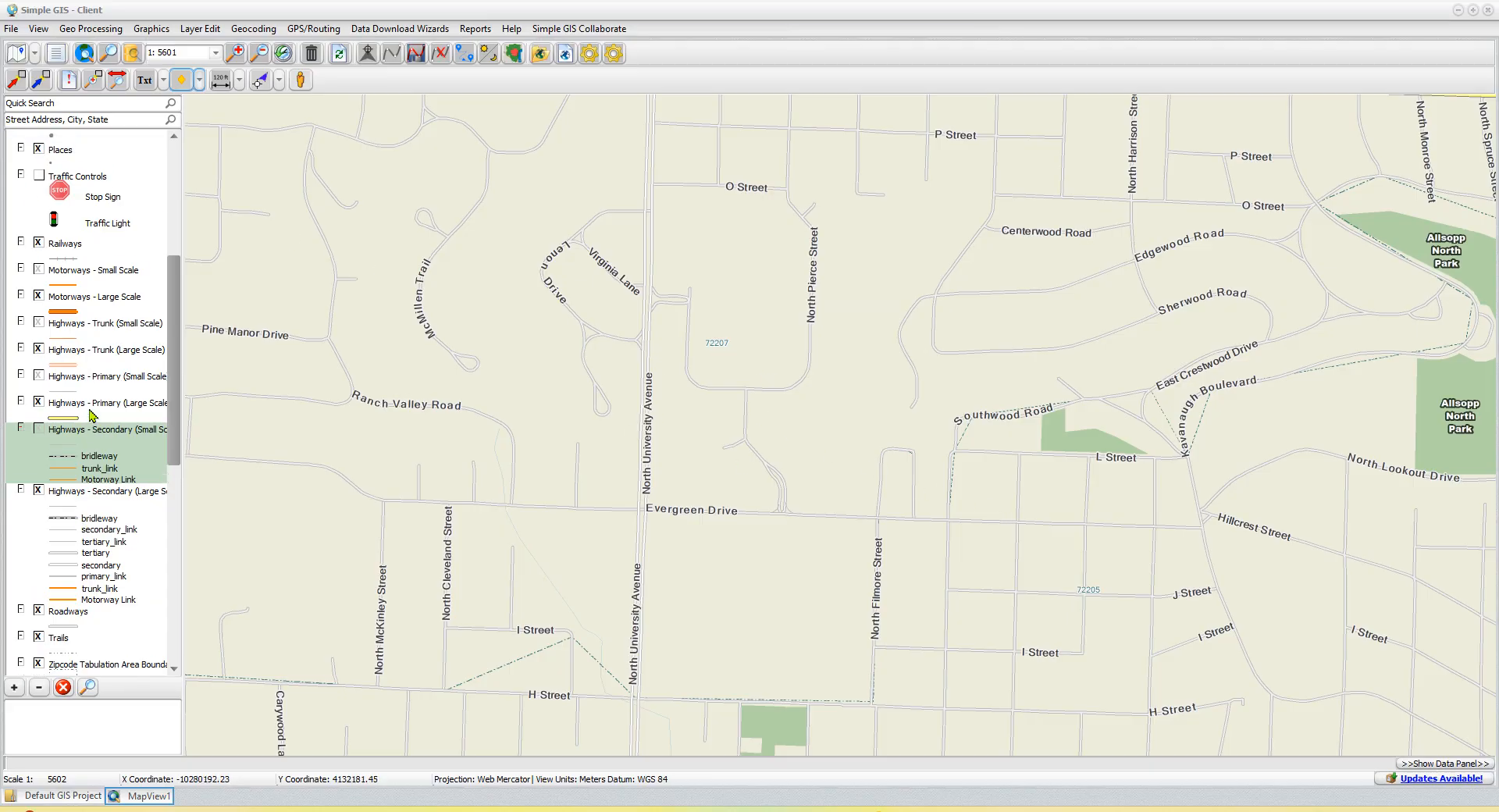
pyautogui.click(16, 56)
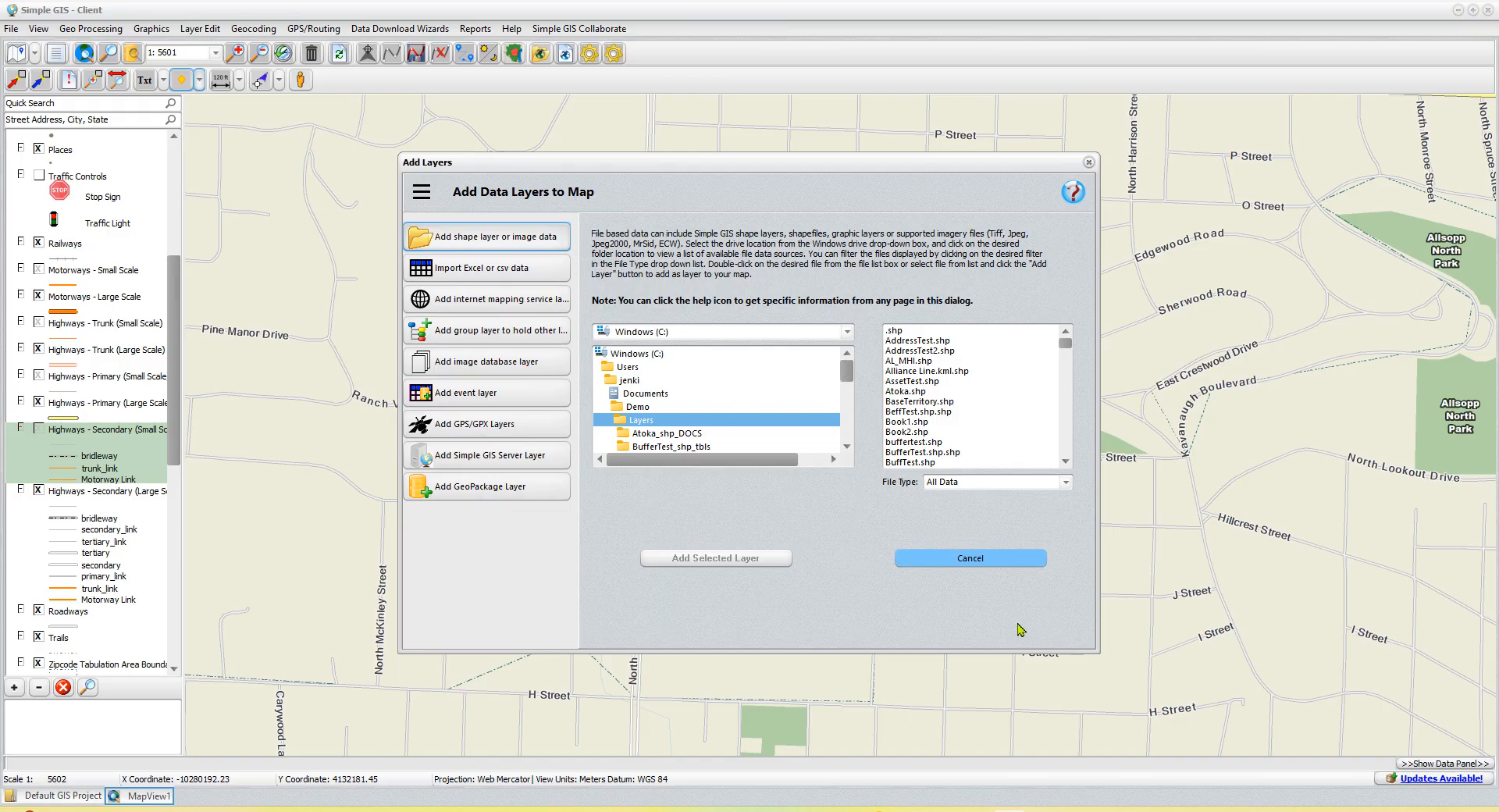
pyautogui.click(970, 557)
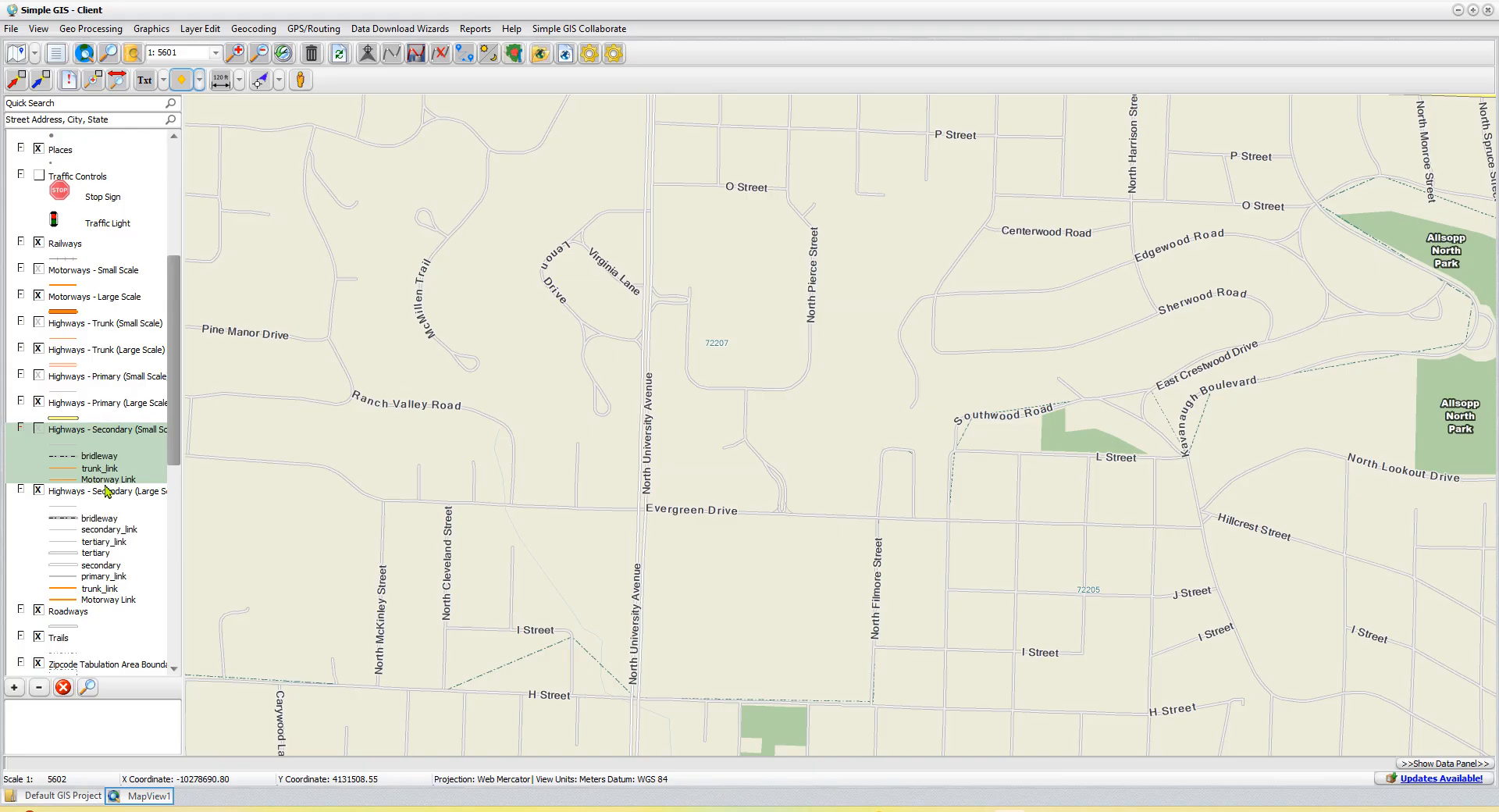
# - Turn the Roadways layer off and back on to check its effect on the map
pyautogui.scroll(2, 108, 491)
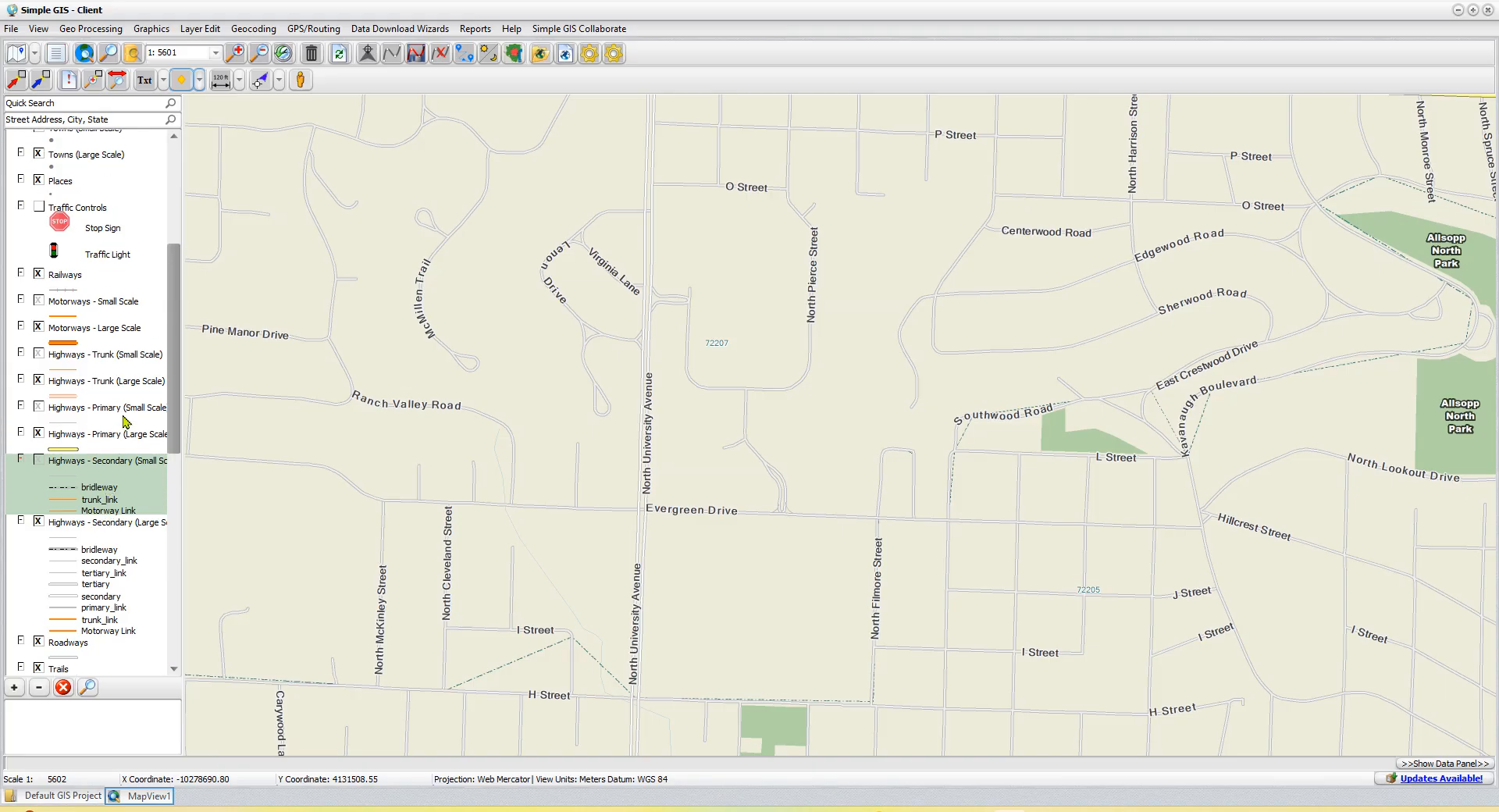
pyautogui.scroll(-5, 122, 422)
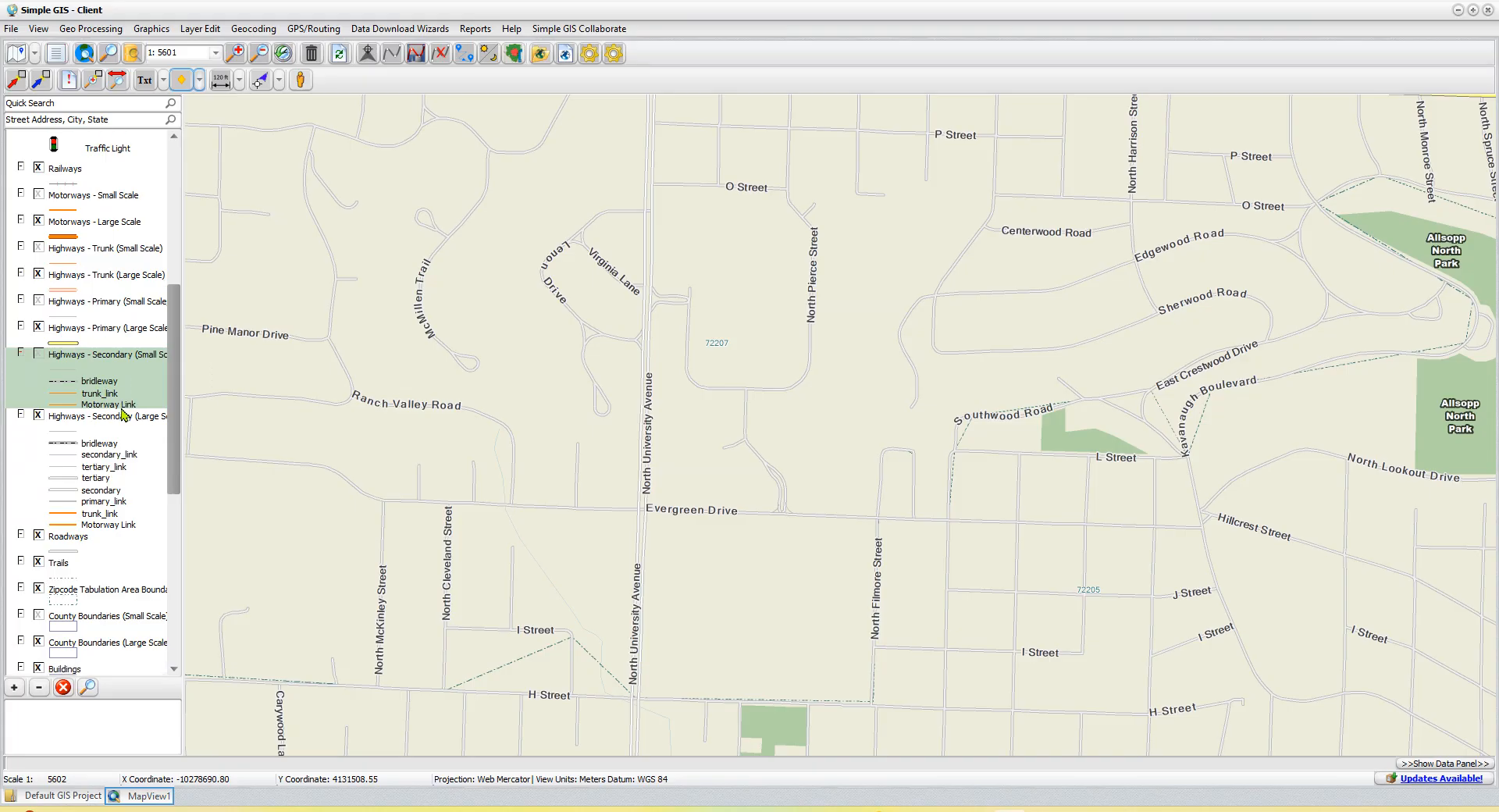
pyautogui.scroll(-2, 123, 414)
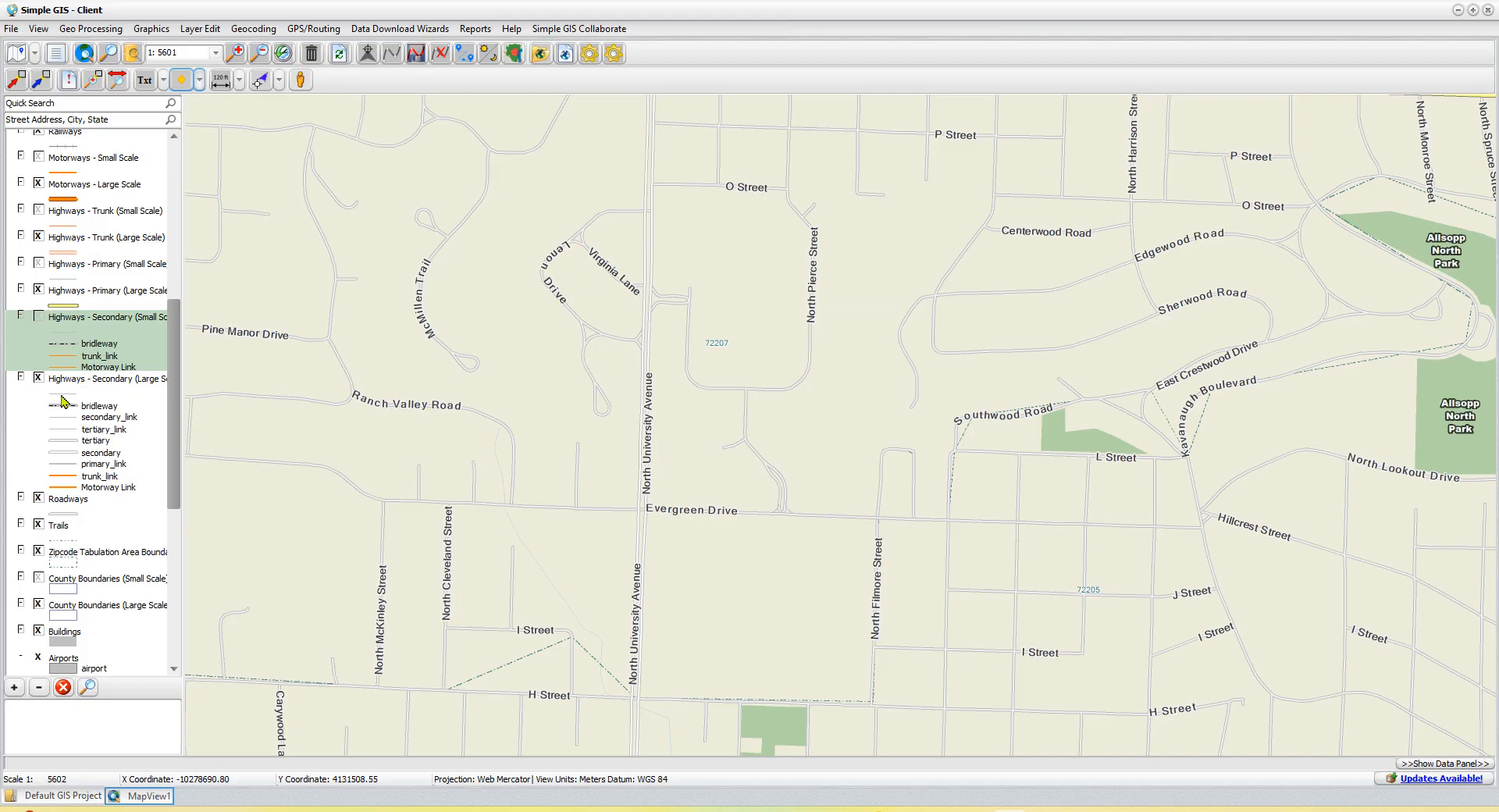
pyautogui.click(38, 498)
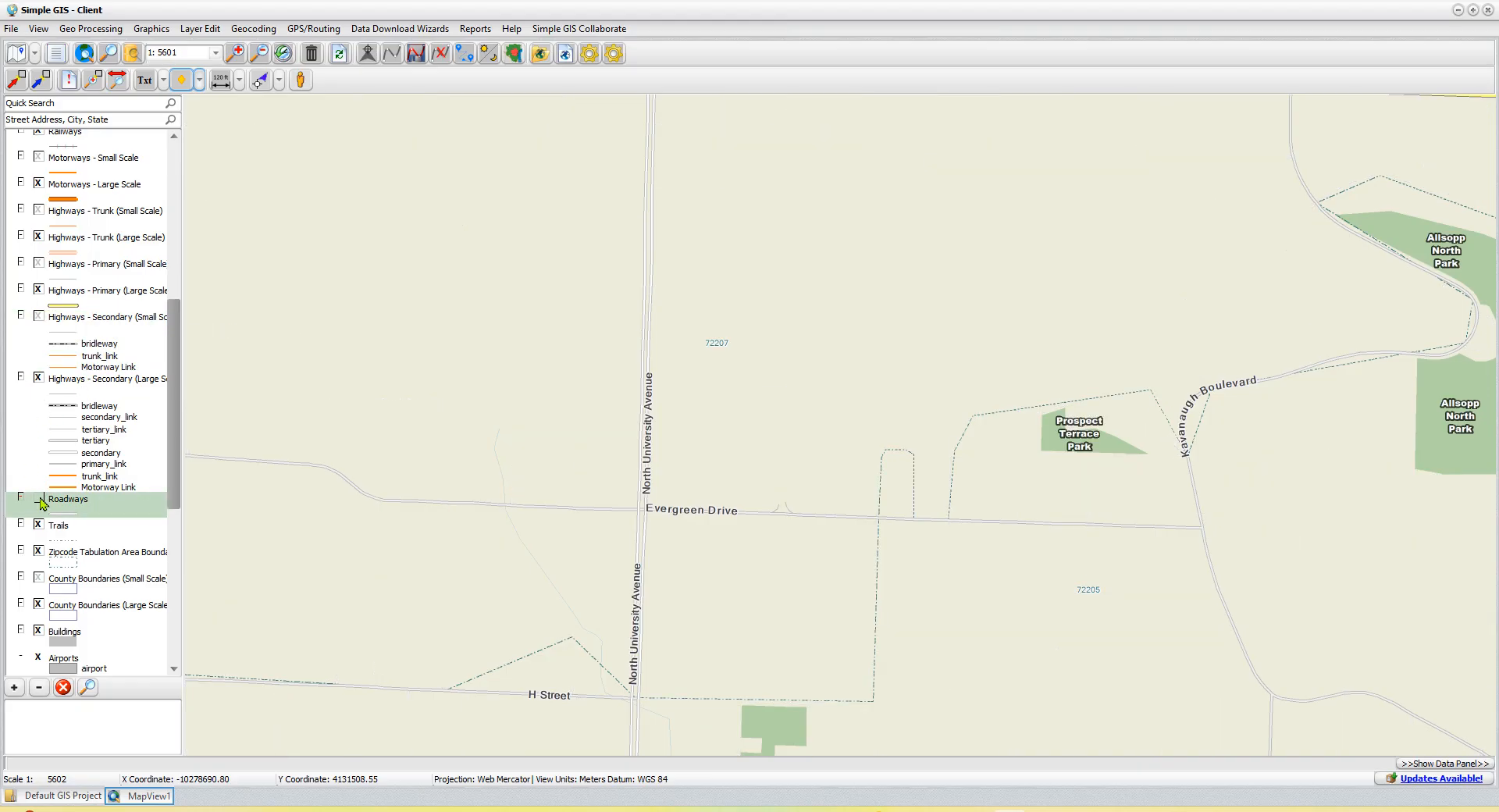
pyautogui.click(39, 499)
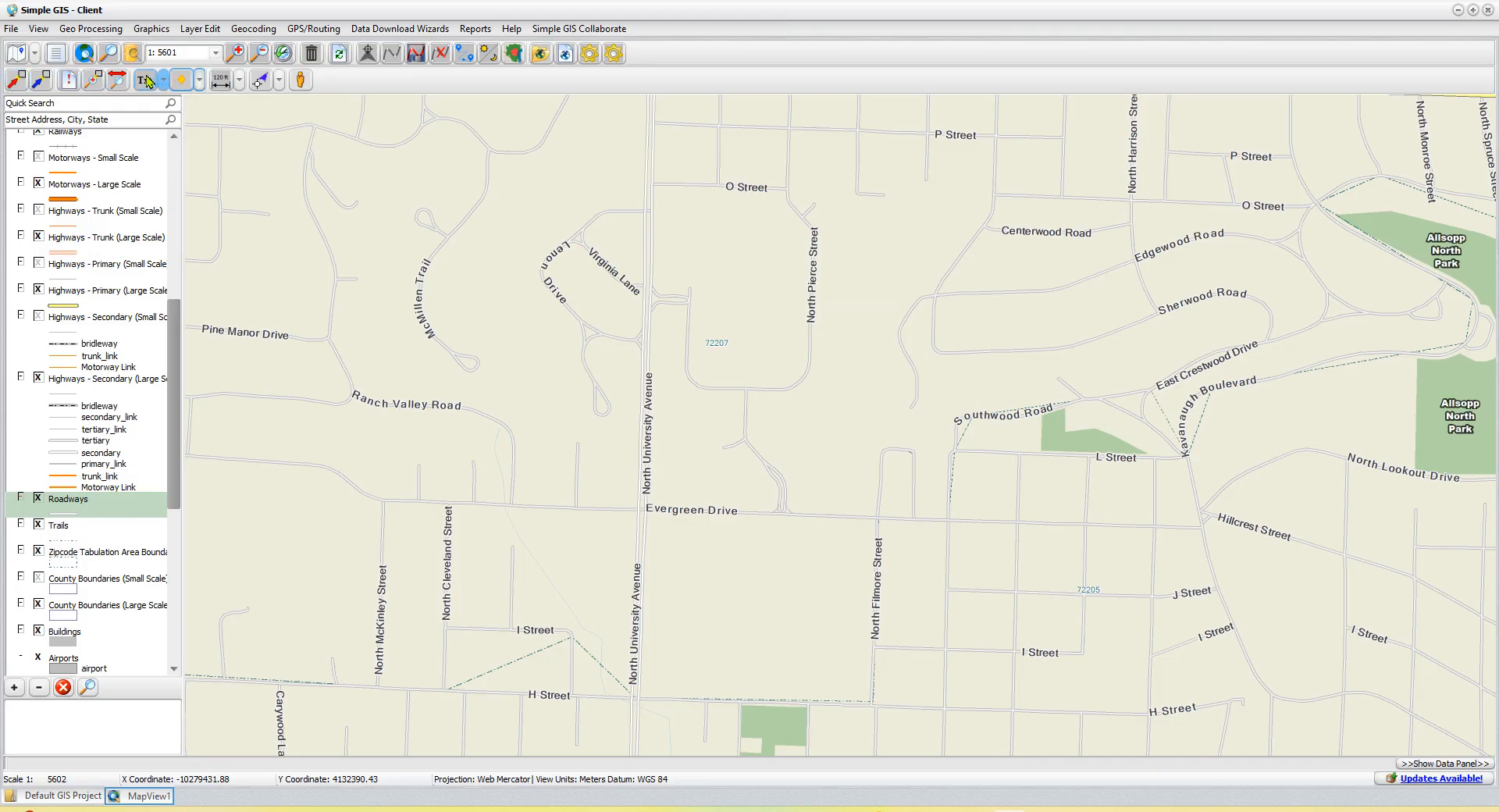
# - Draw two point graphics, one north of Evergreen Drive below North Pierce Street and one south of it, east of North University Avenue
pyautogui.click(200, 81)
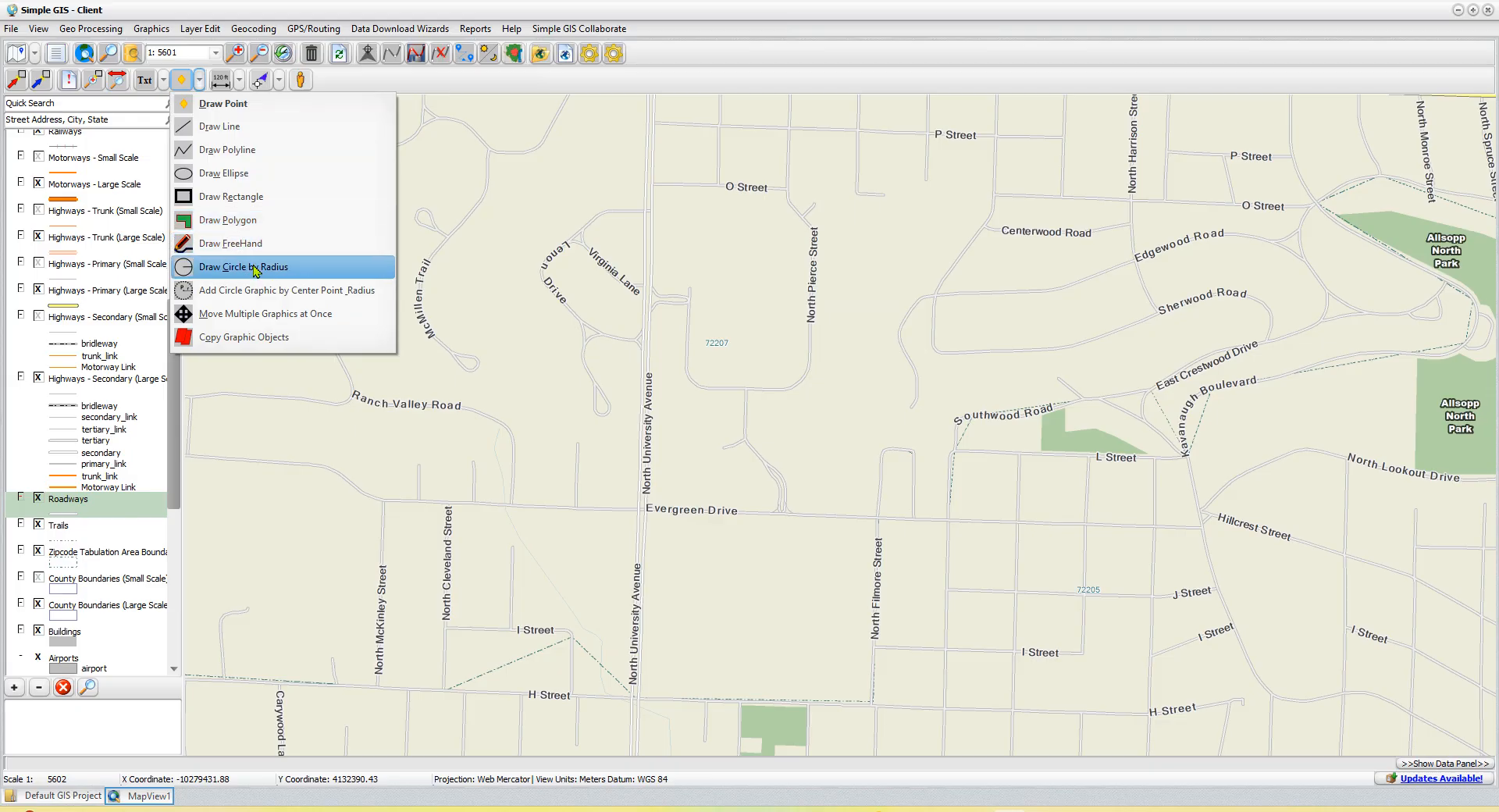
pyautogui.click(229, 110)
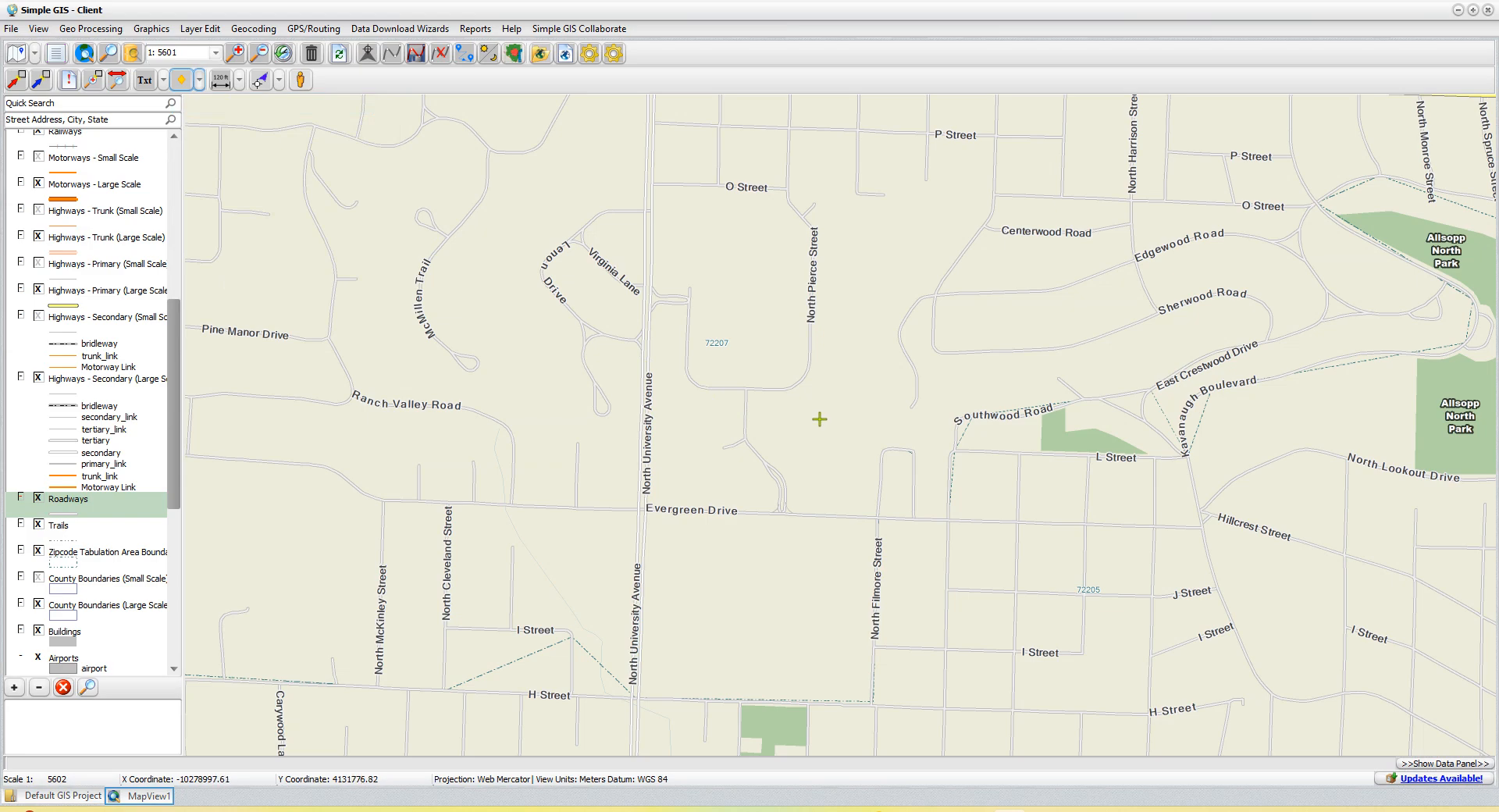
pyautogui.click(819, 407)
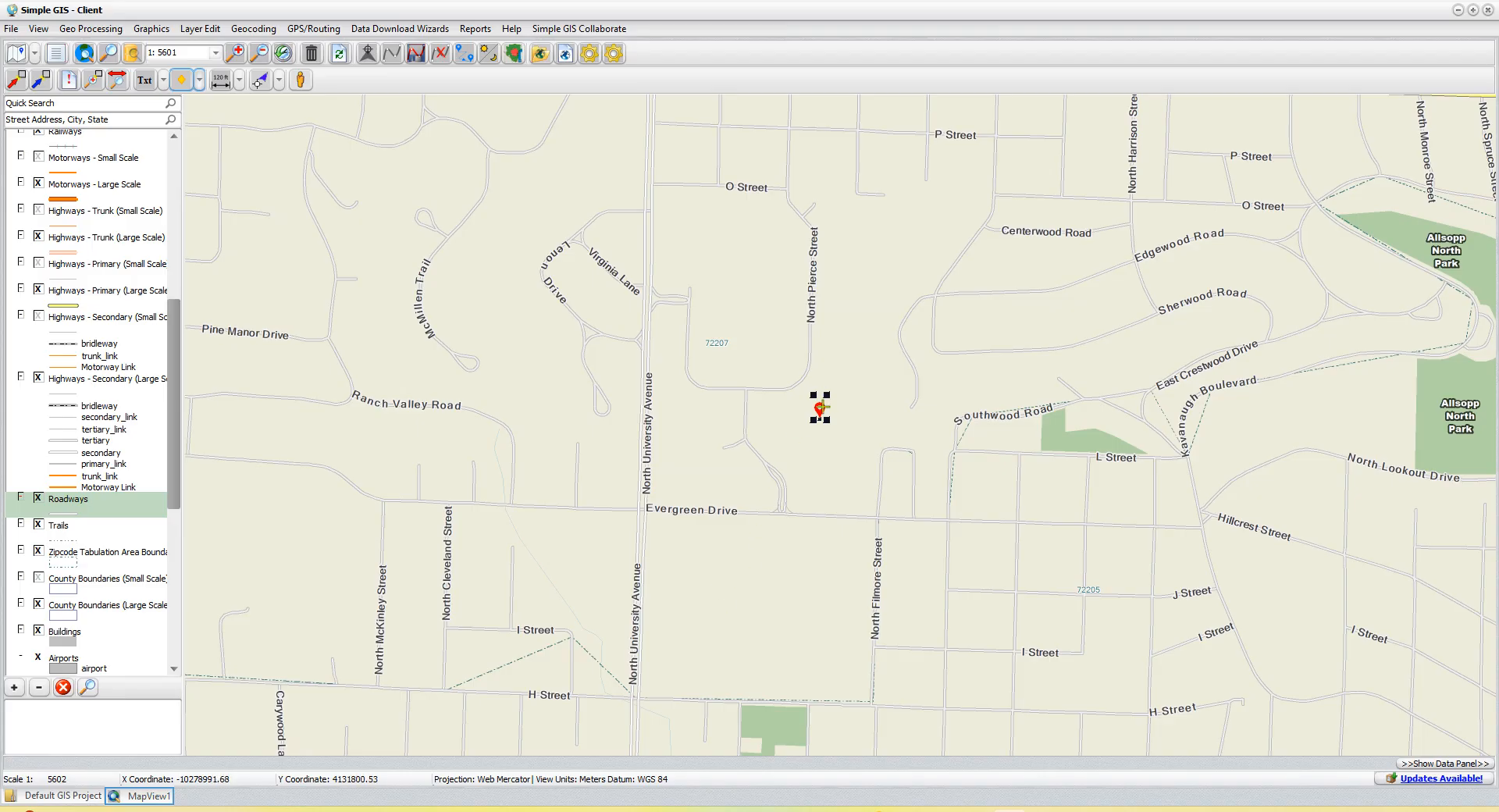
pyautogui.click(721, 596)
# - Draw a three-segment zigzag polyline about 250 m long south of Evergreen Drive, between the southern point and North Filmore Street
pyautogui.click(201, 80)
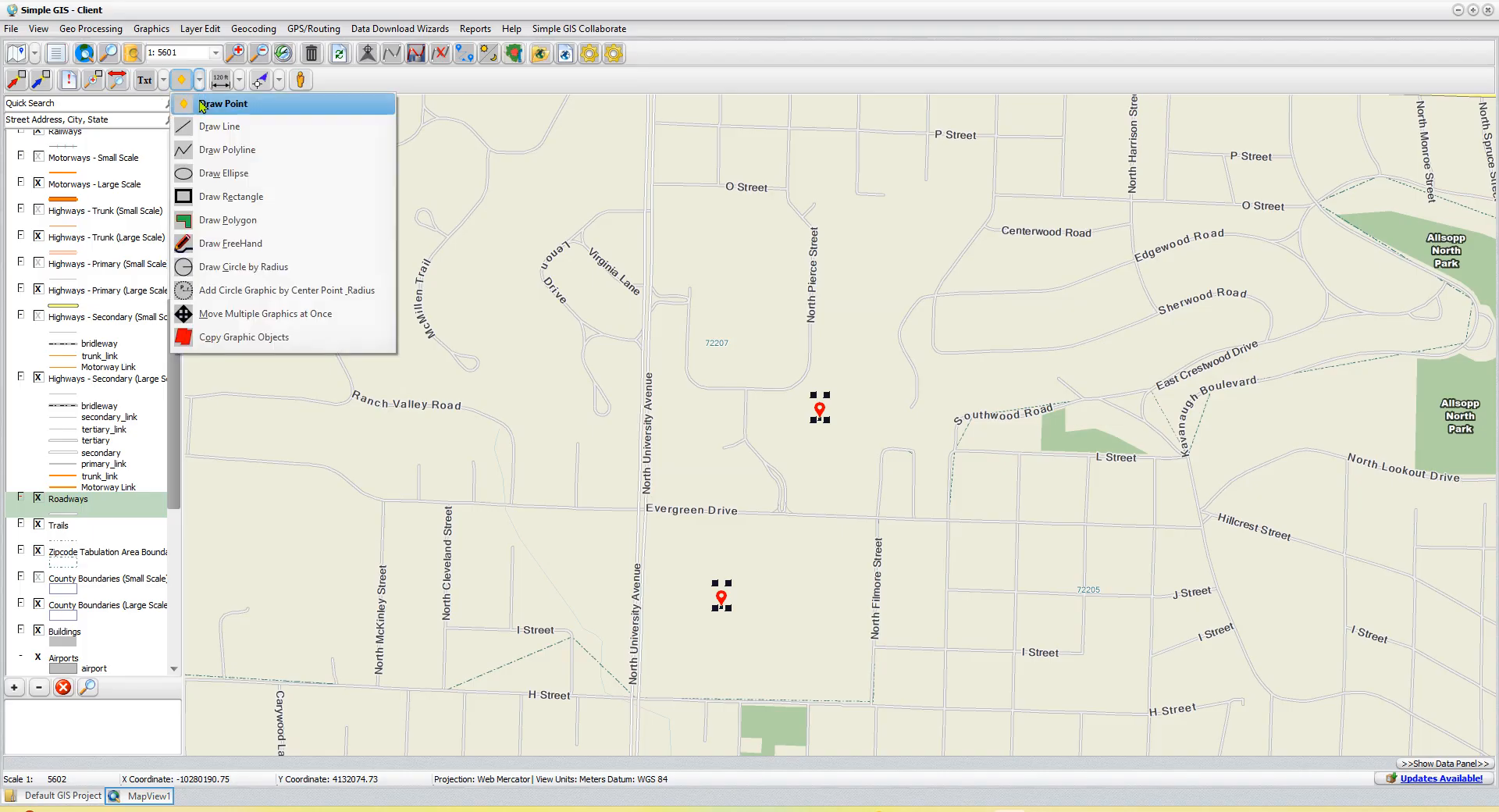
pyautogui.click(217, 156)
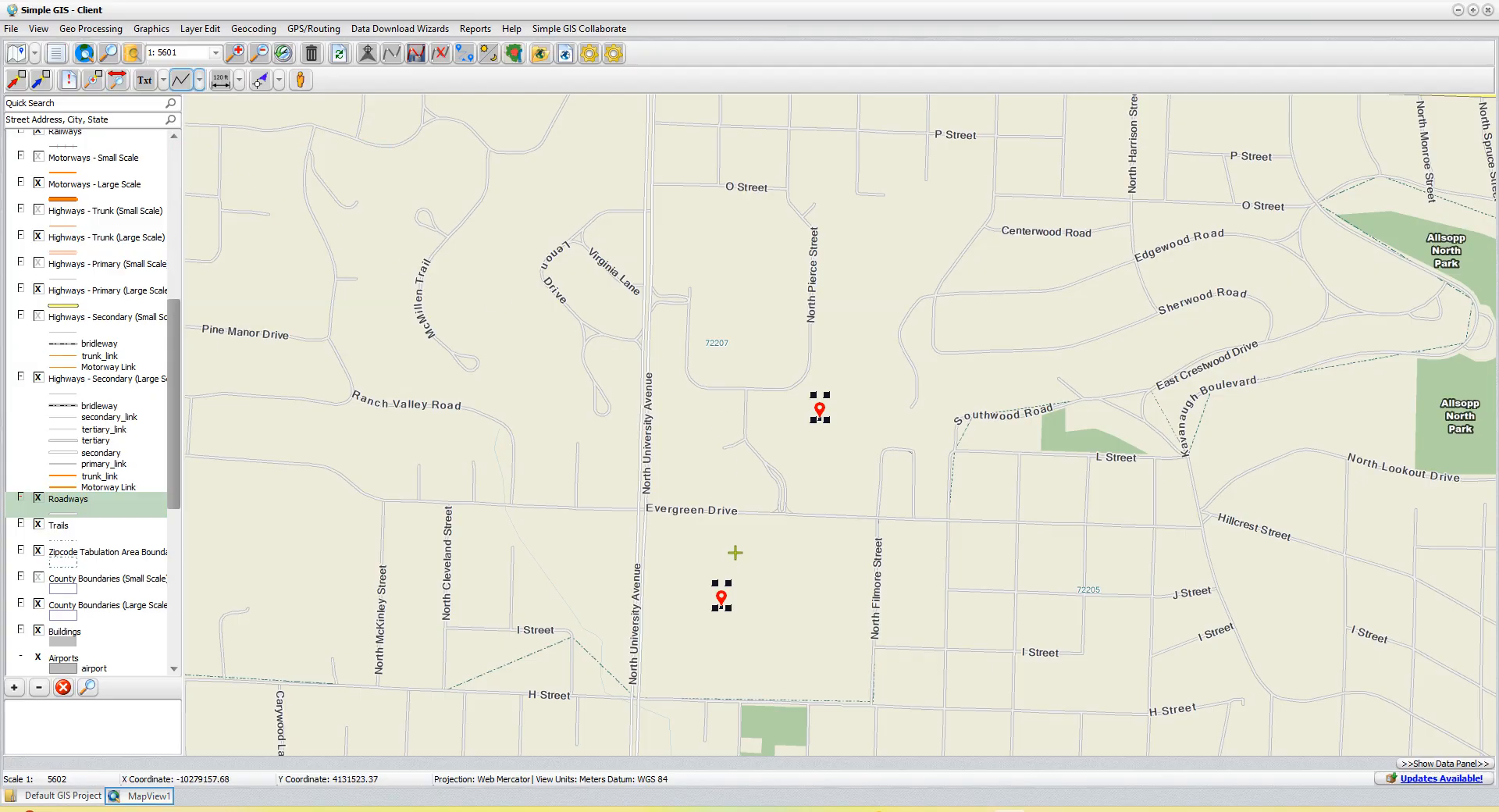
pyautogui.click(758, 574)
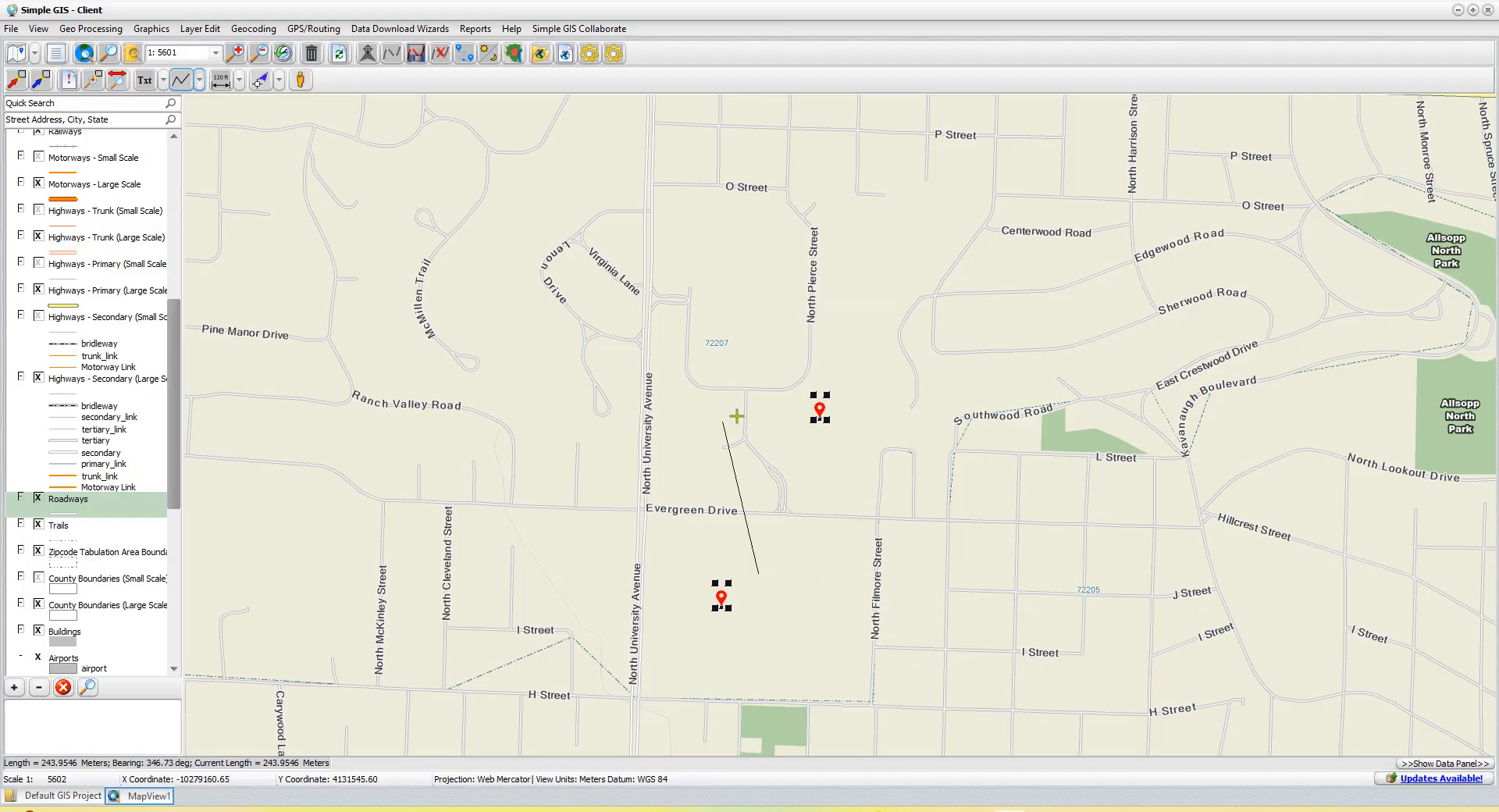
pyautogui.click(791, 535)
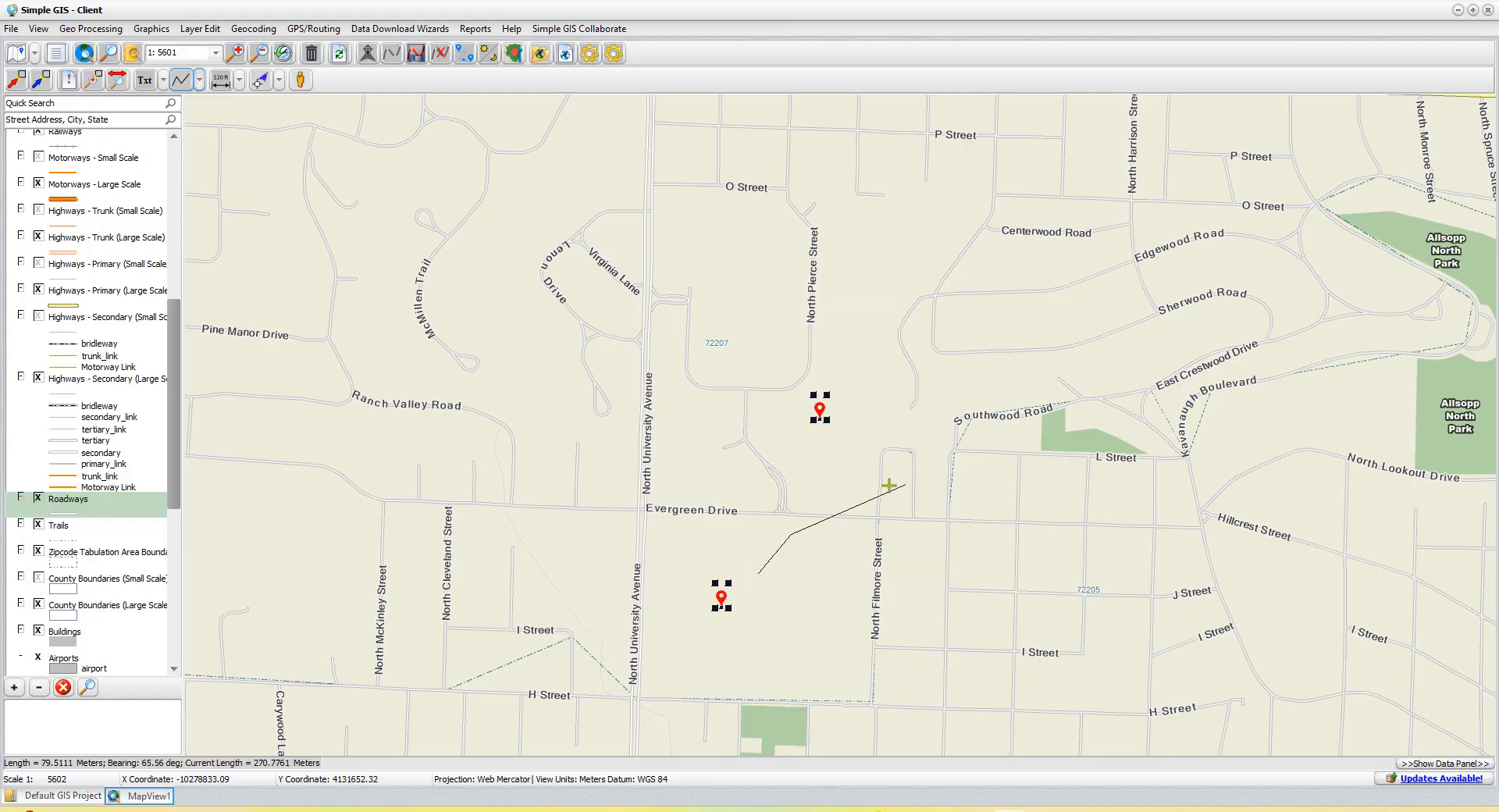
pyautogui.click(815, 581)
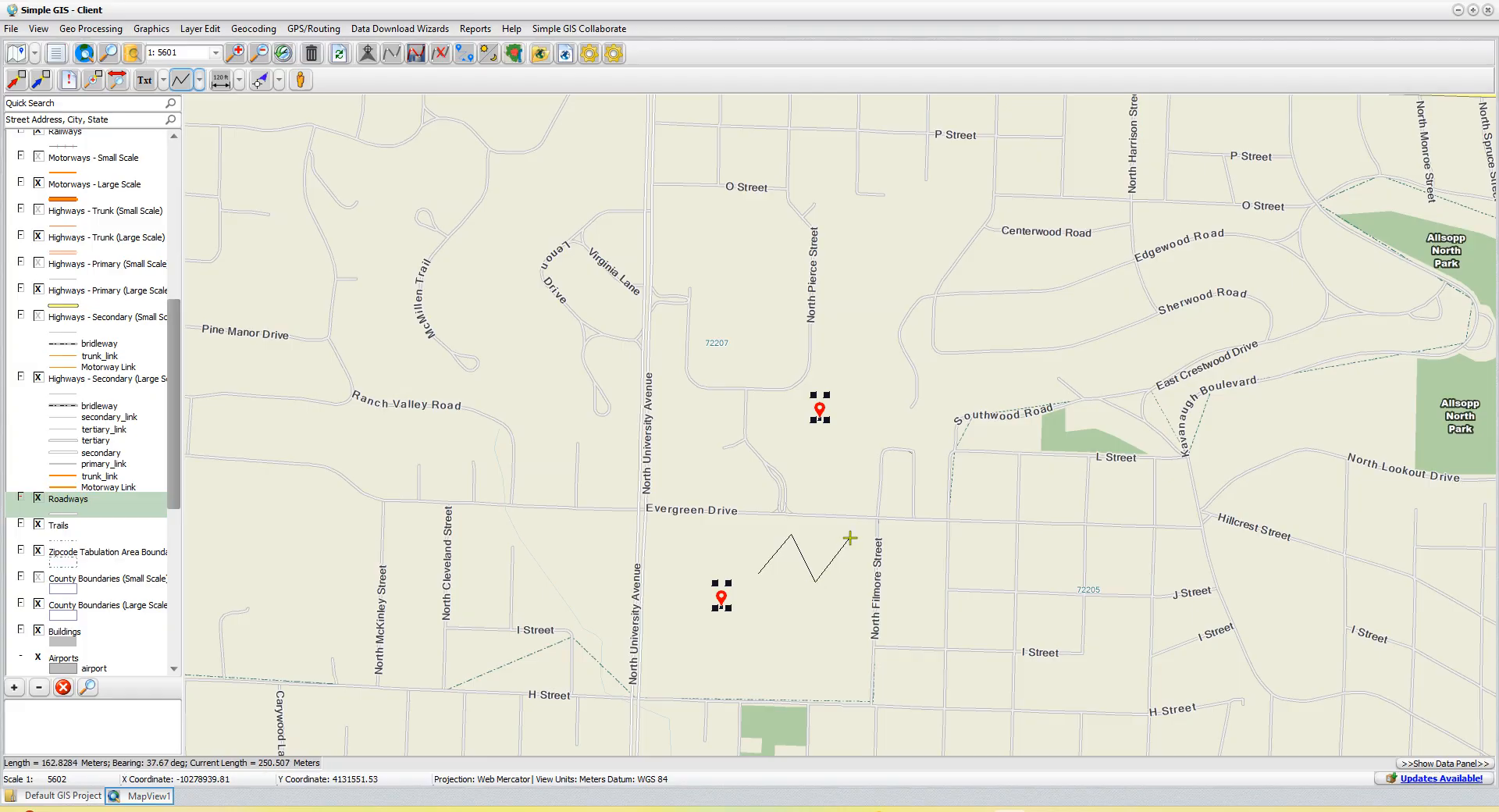
pyautogui.doubleClick(849, 537)
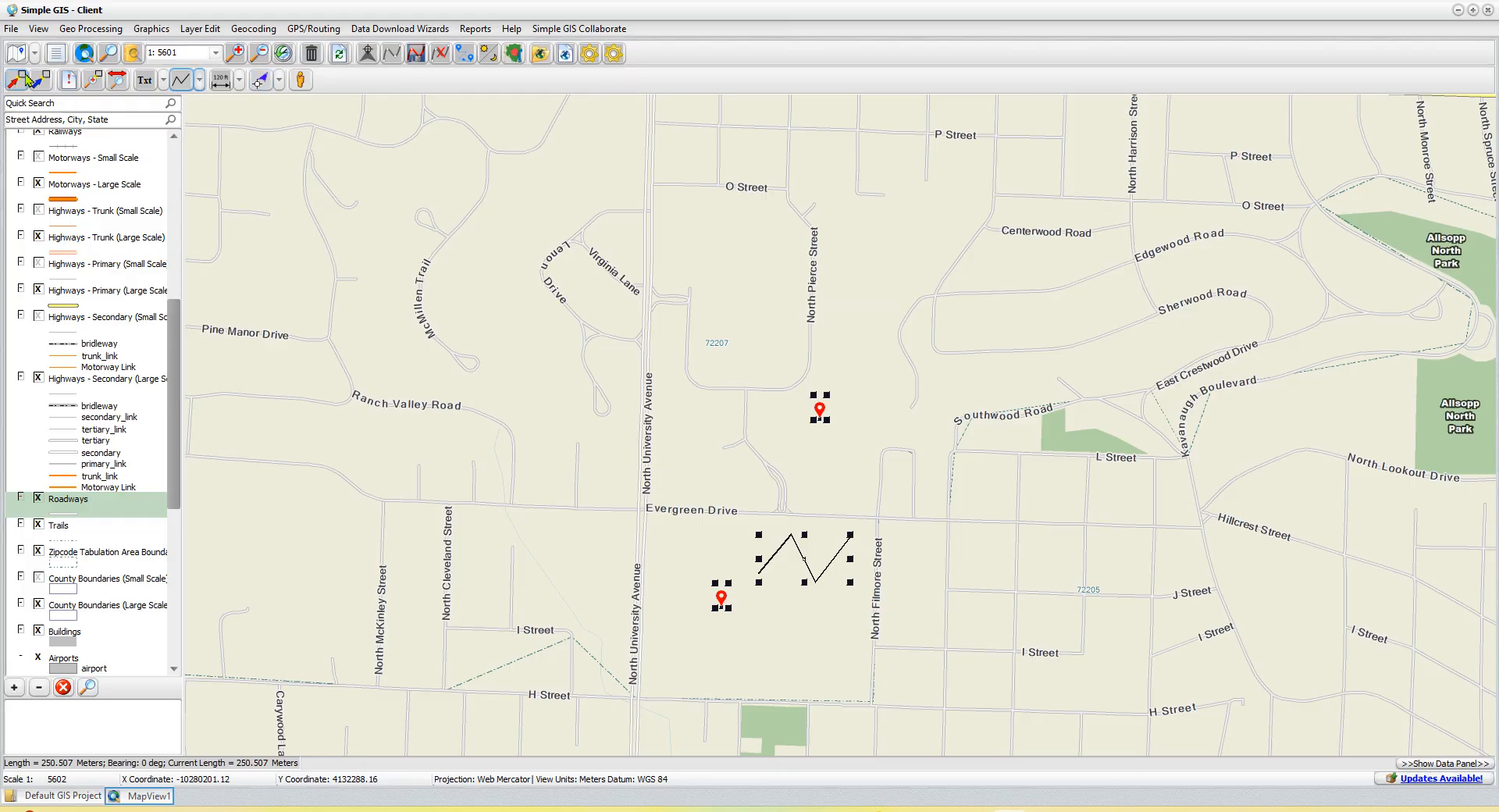
# - Move the northern point graphic southeast toward Evergreen Drive and North Filmore Street, and enlarge its symbol
pyautogui.click(19, 81)
pyautogui.click(819, 409)
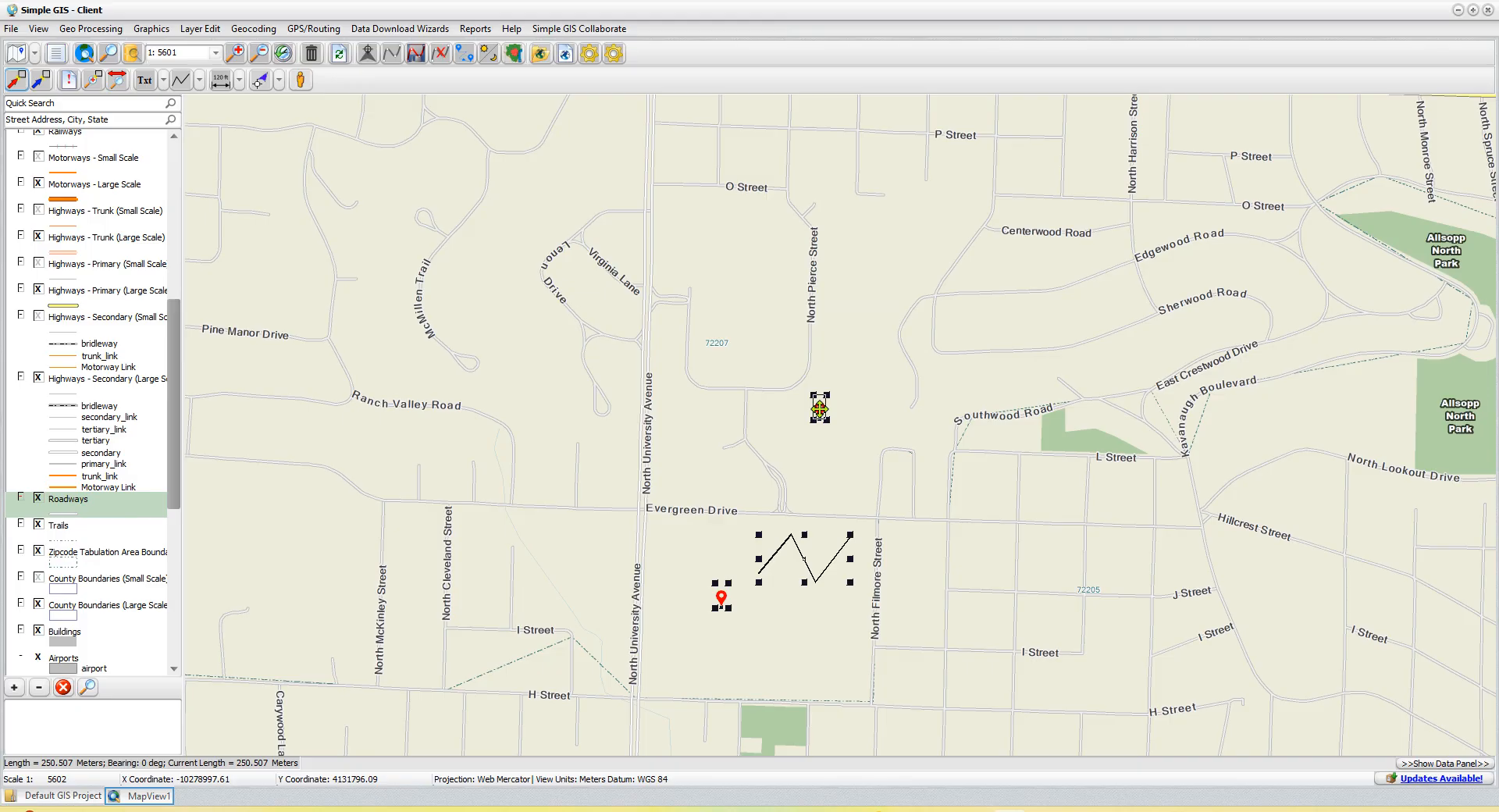
pyautogui.moveTo(819, 409)
pyautogui.mouseDown()
pyautogui.moveTo(843, 464)
pyautogui.moveTo(848, 451)
pyautogui.mouseUp()
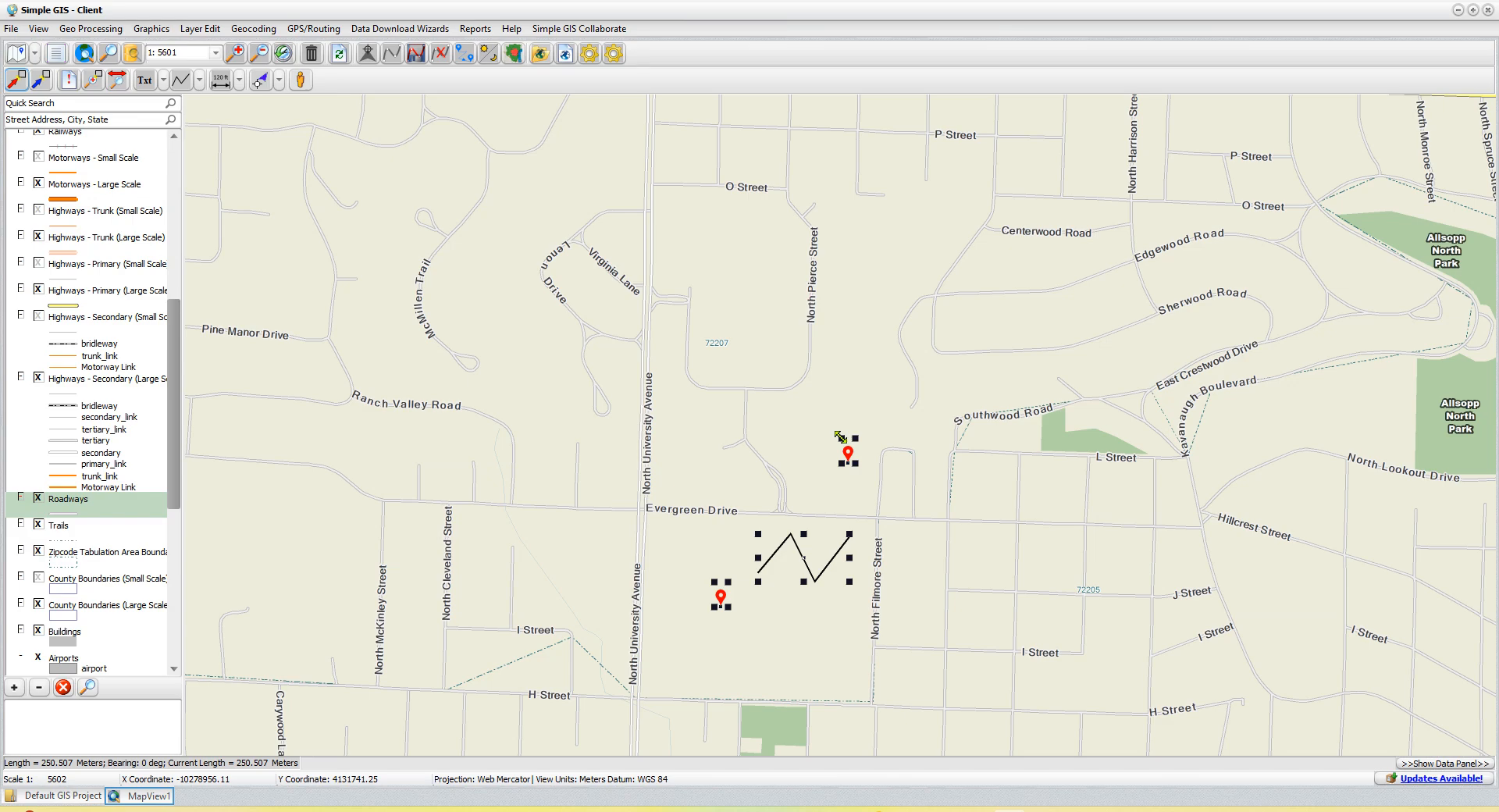
pyautogui.moveTo(840, 435)
pyautogui.mouseDown()
pyautogui.moveTo(820, 414)
pyautogui.moveTo(823, 429)
pyautogui.mouseUp()
# - Change the northern point graphic's symbol to the plain blue pin from the symbol palette
pyautogui.doubleClick(839, 441)
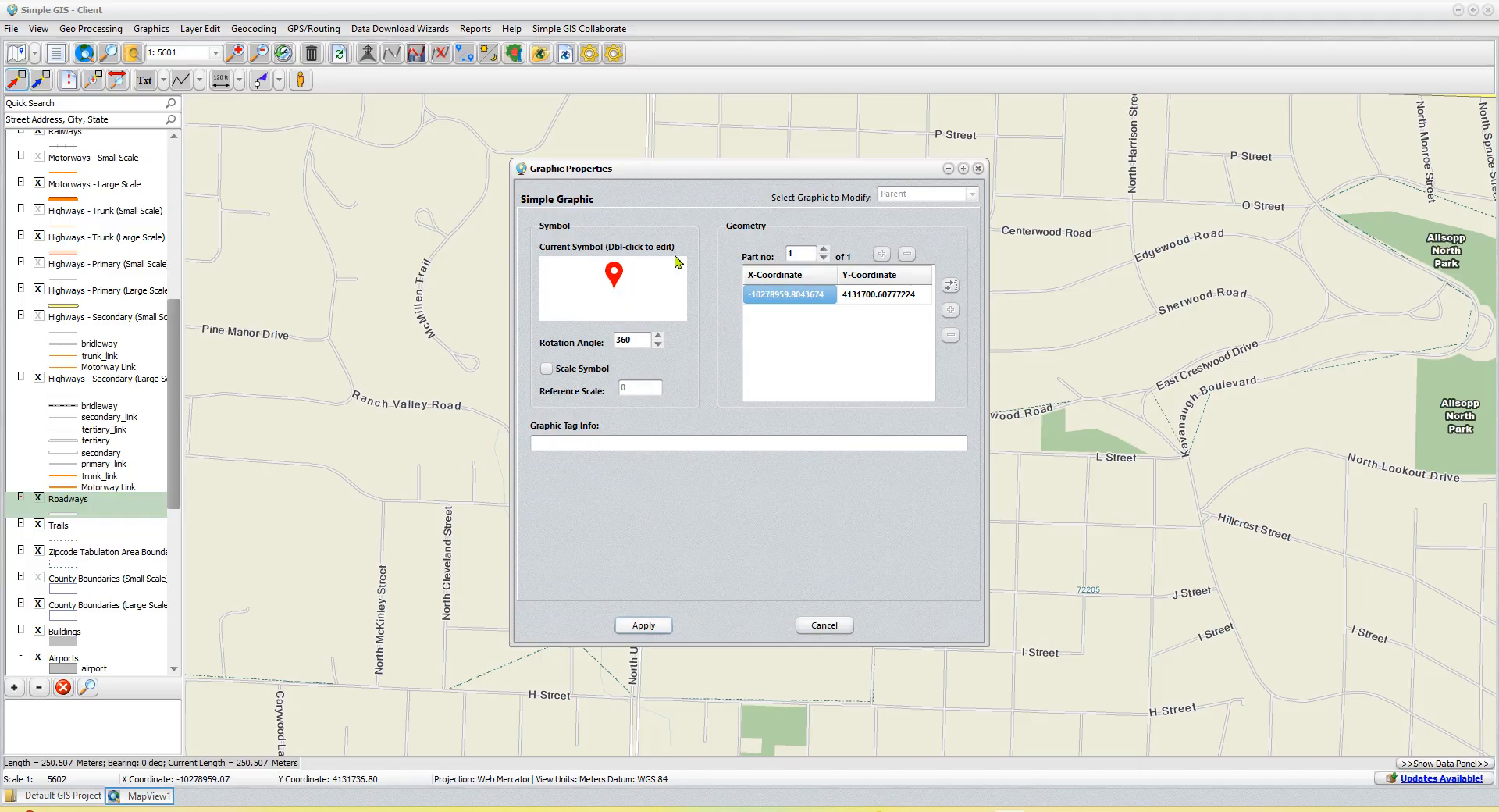
pyautogui.doubleClick(616, 296)
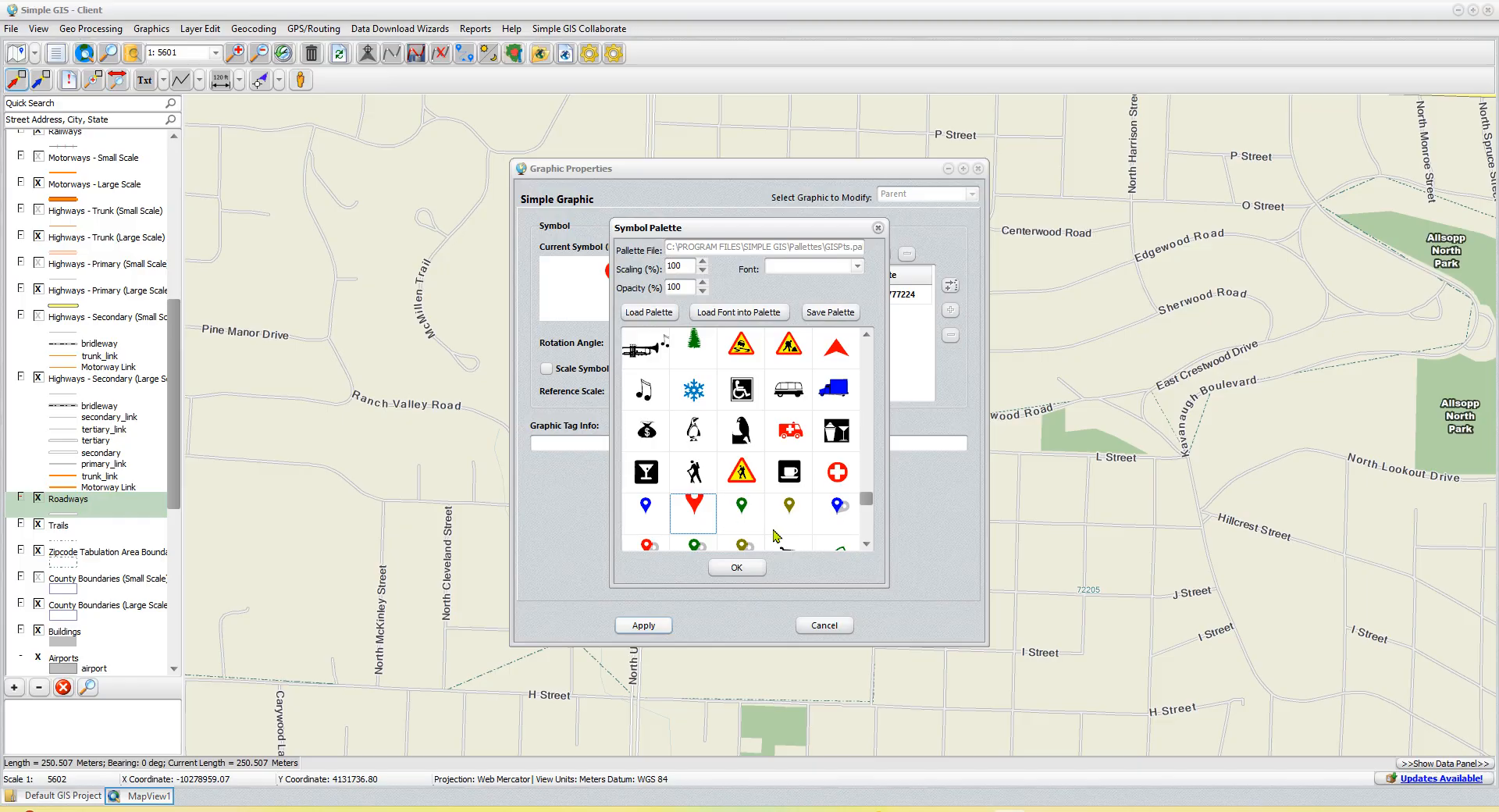
pyautogui.click(641, 521)
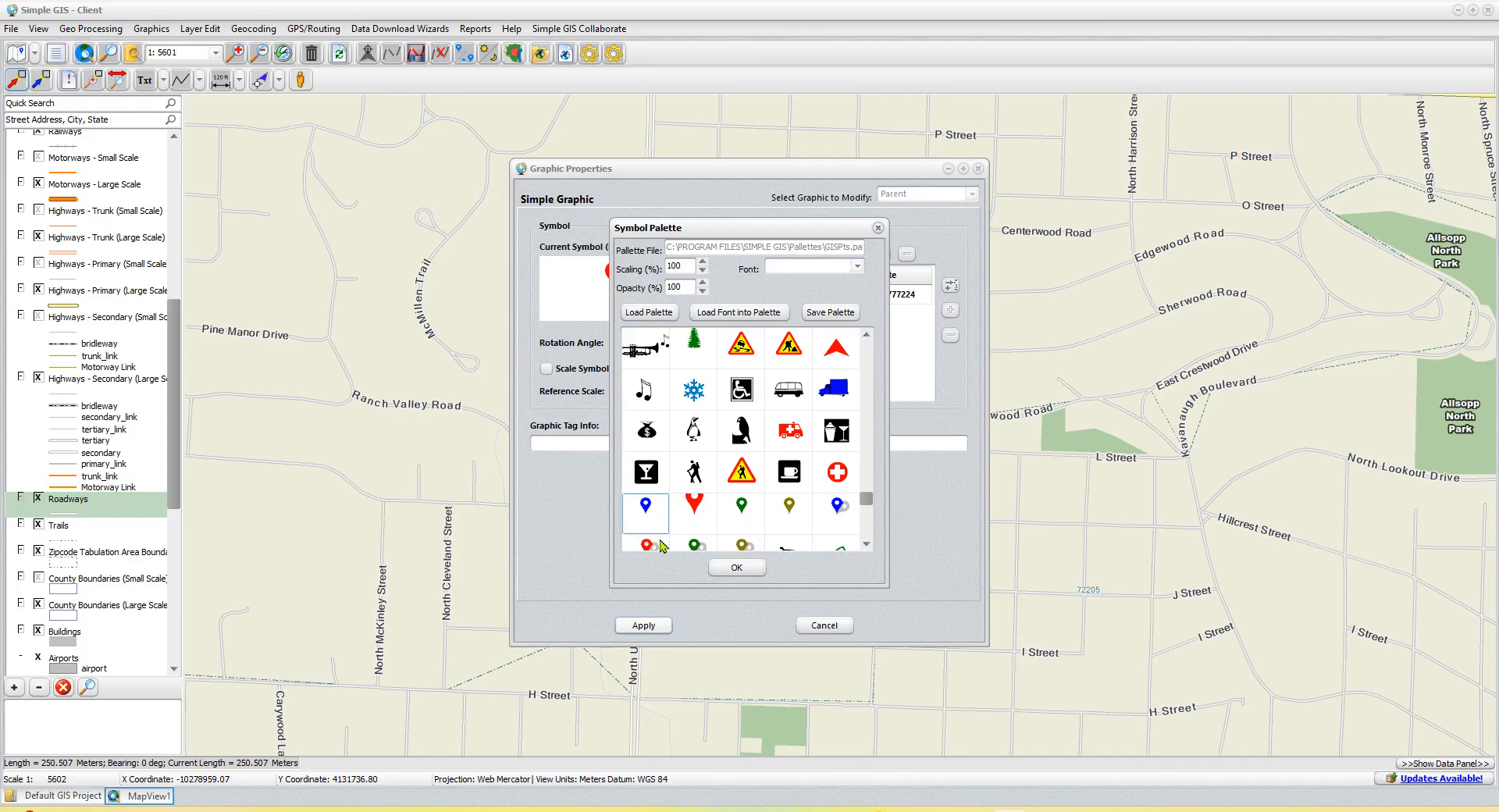
pyautogui.click(736, 569)
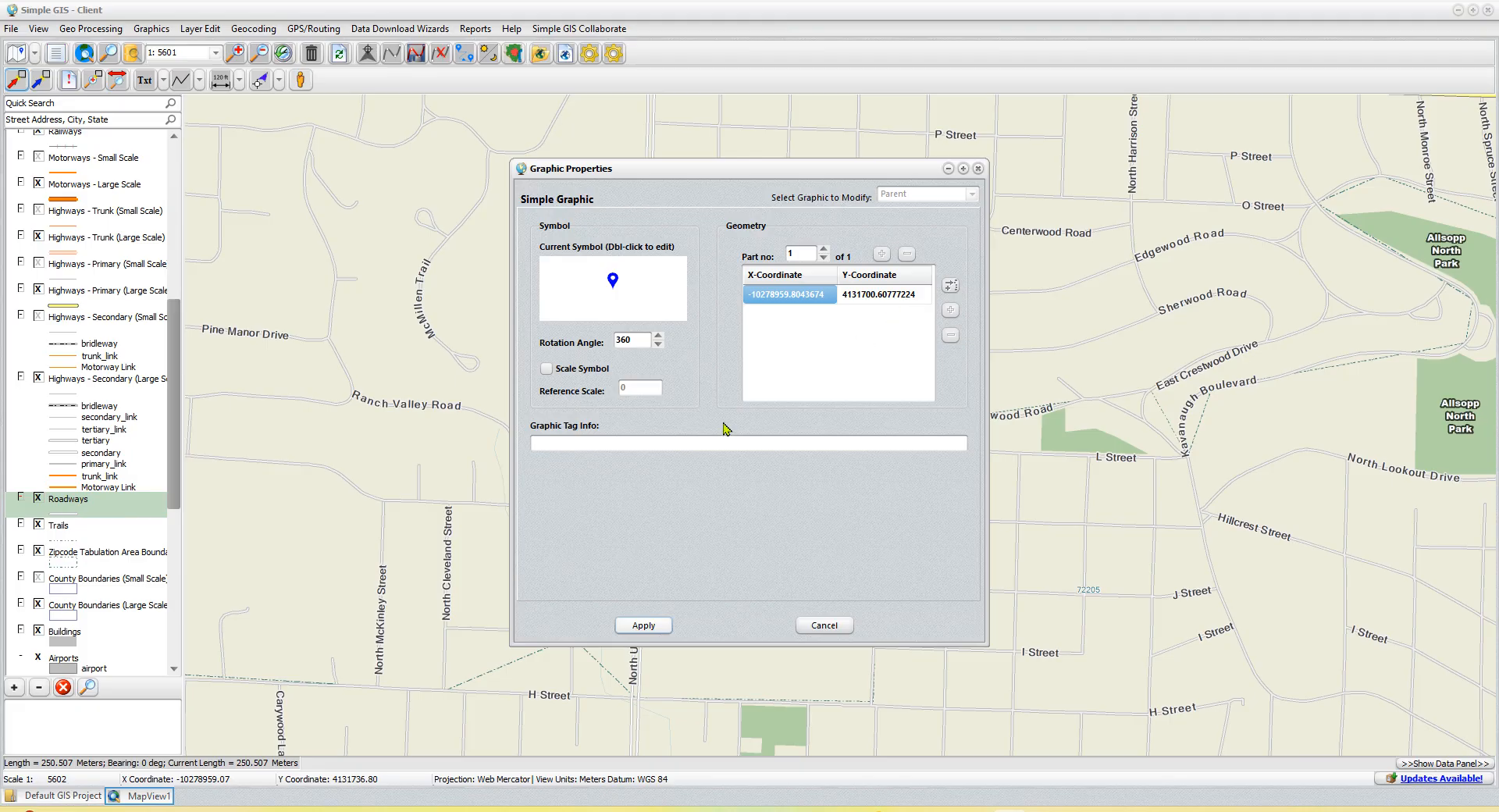
# - Set the blue pin's rotation angle to 45 and apply the graphic properties
pyautogui.doubleClick(634, 338)
pyautogui.moveTo(740, 171); pyautogui.dragTo(1078, 258)
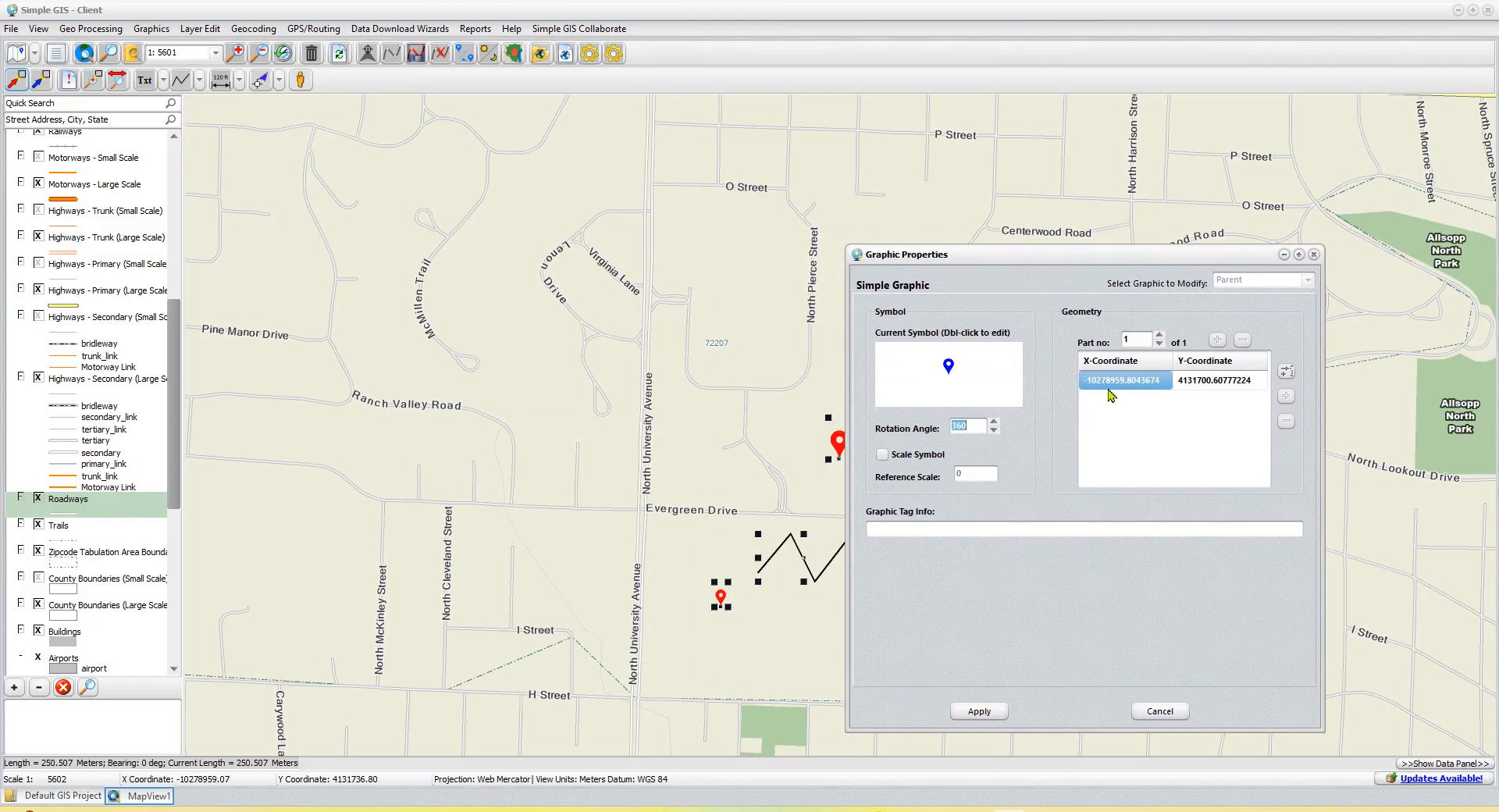
pyautogui.write('45')
pyautogui.click(979, 712)
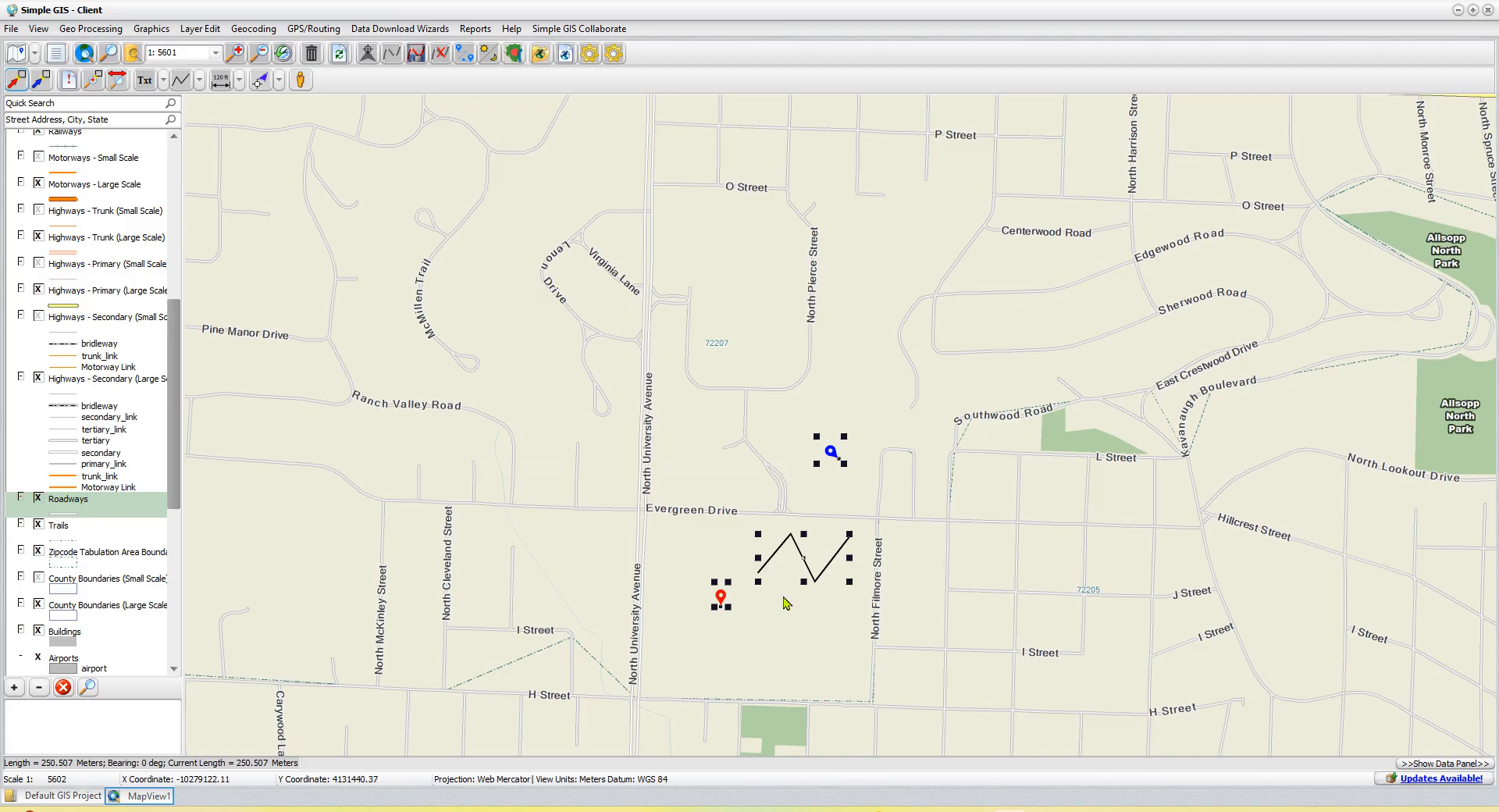
# - Turn on symbol scaling for the rotated blue pin with a reference scale of 5409
pyautogui.scroll(-2, 941, 521)
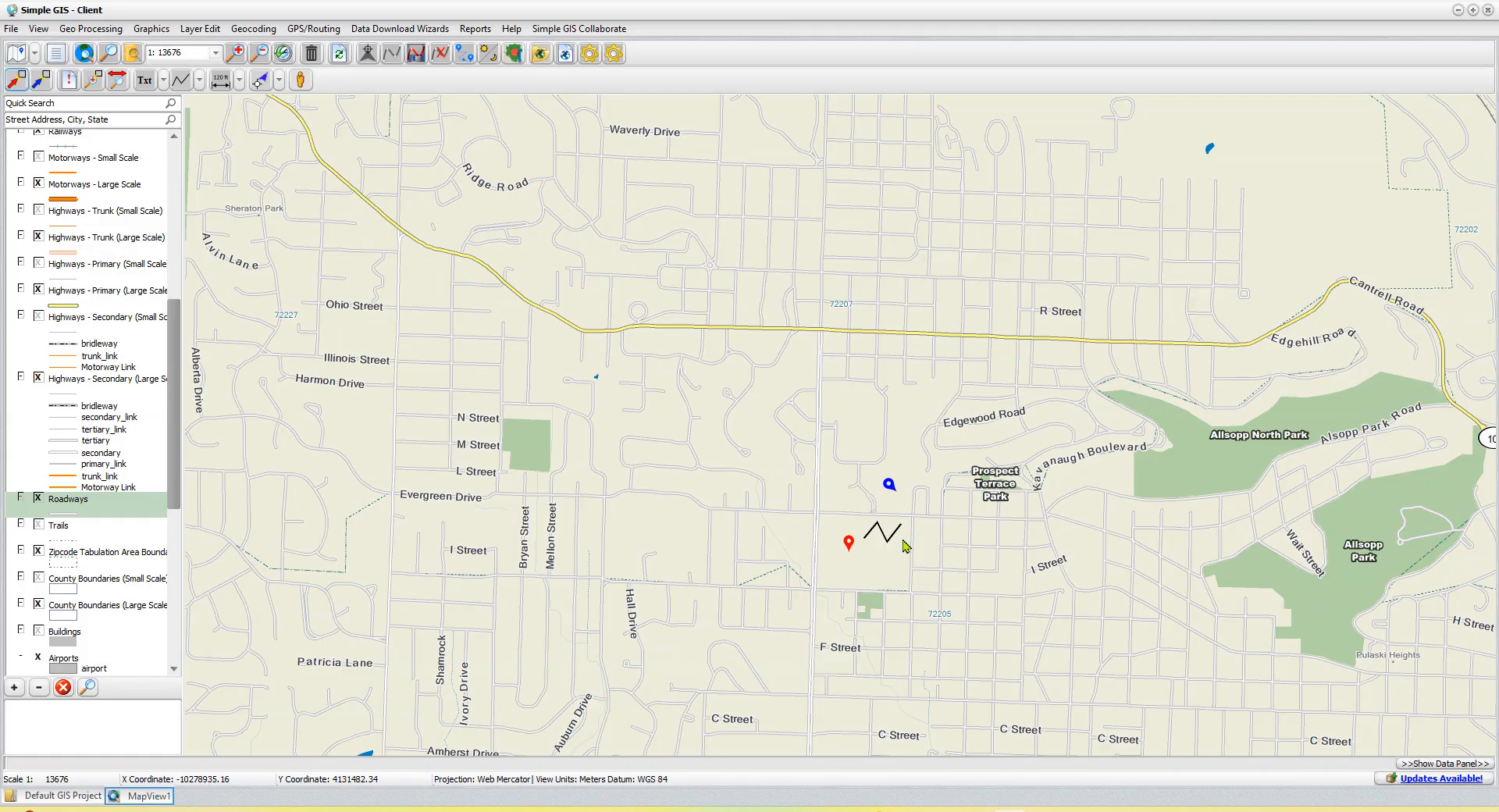
pyautogui.scroll(3, 906, 543)
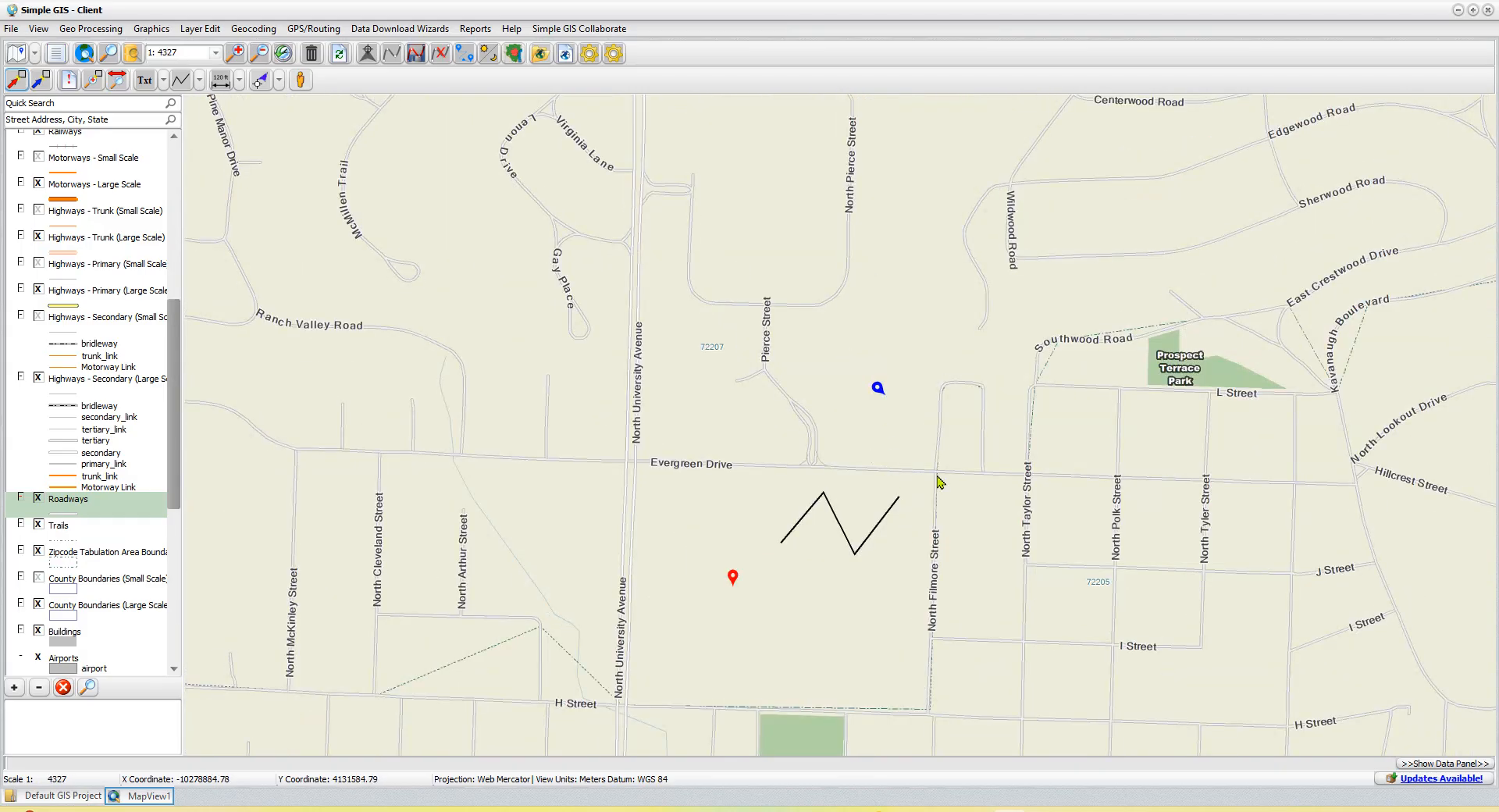
pyautogui.scroll(-1, 934, 476)
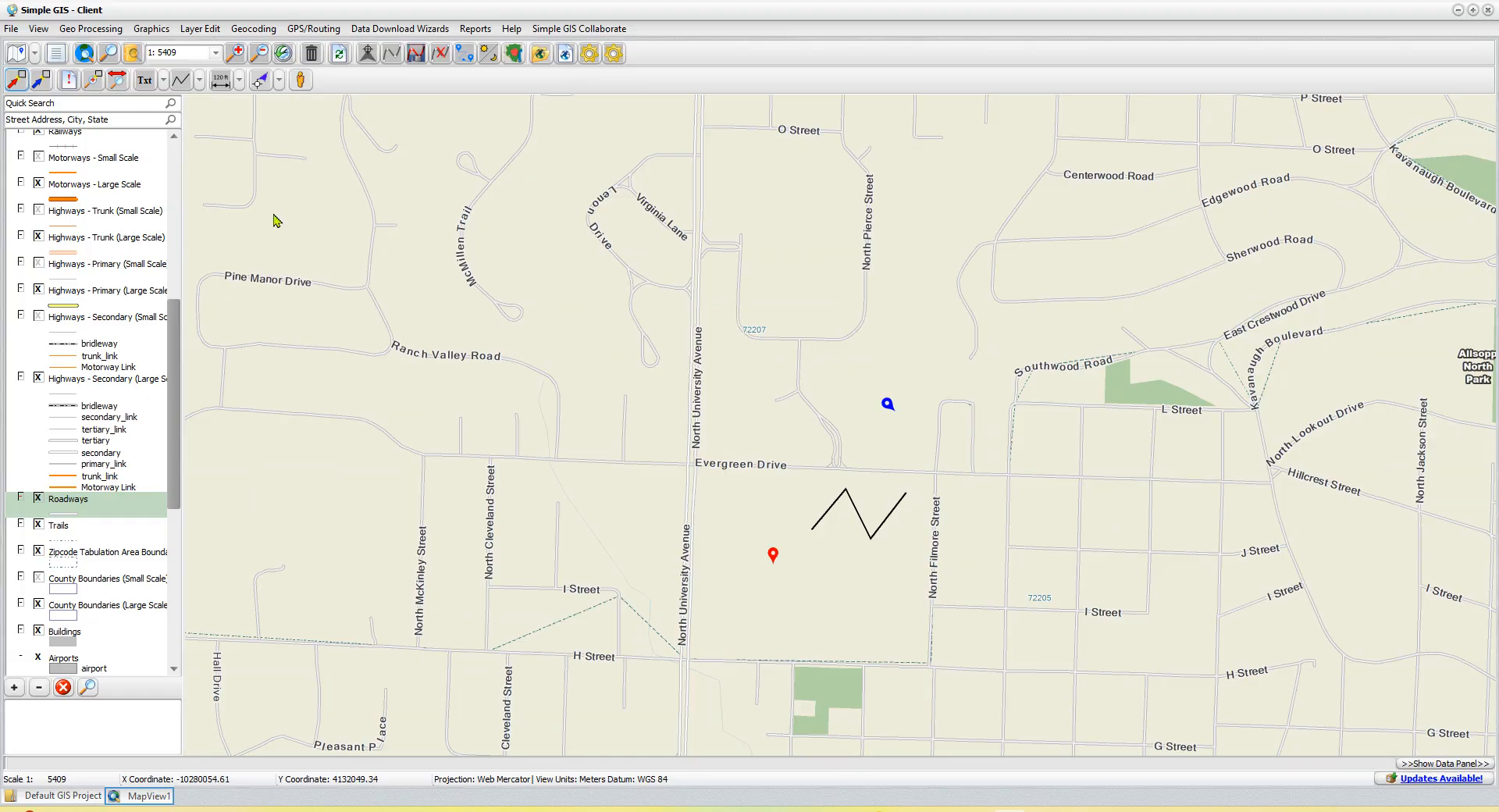
pyautogui.click(13, 83)
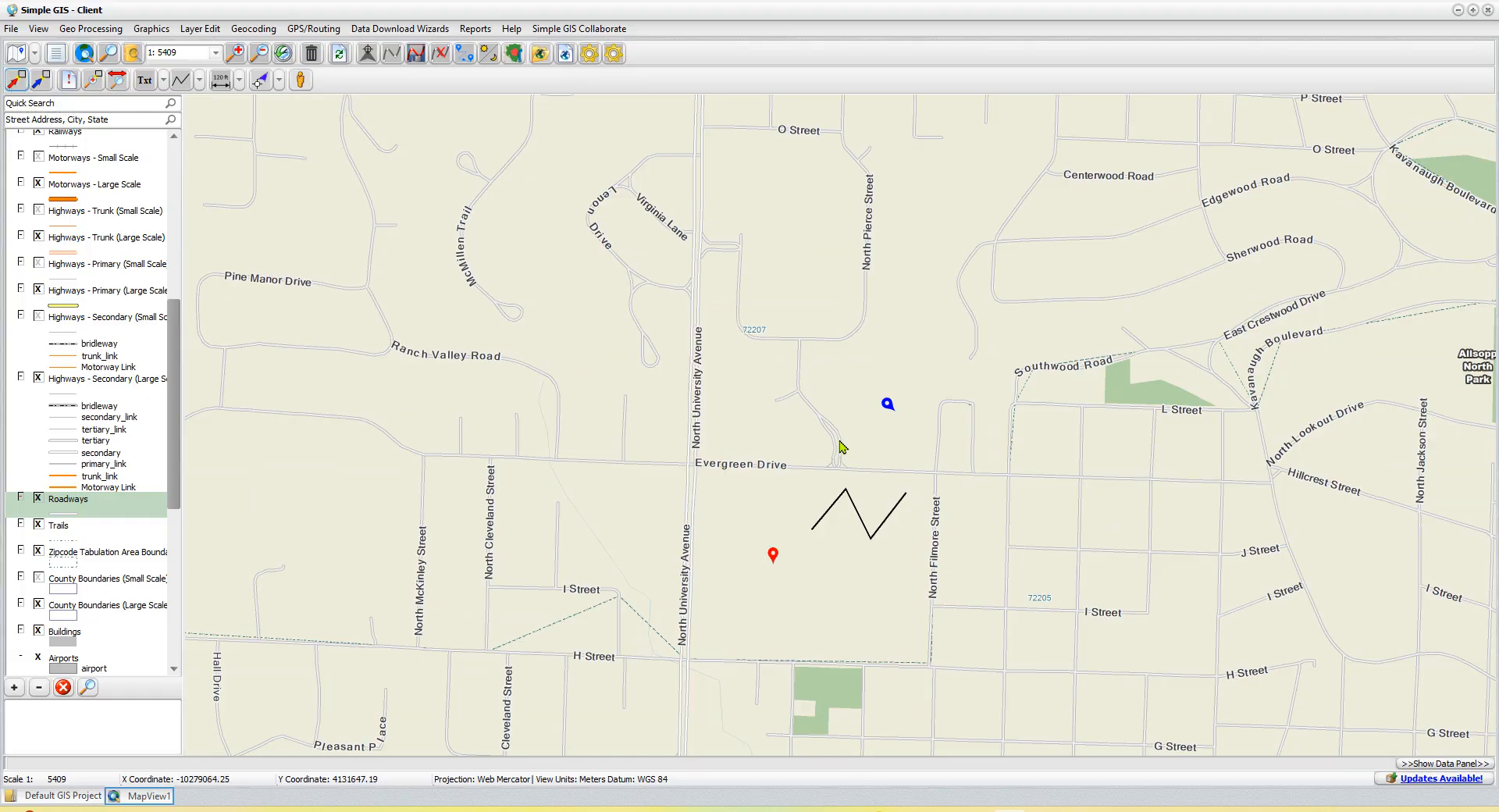
pyautogui.click(888, 402)
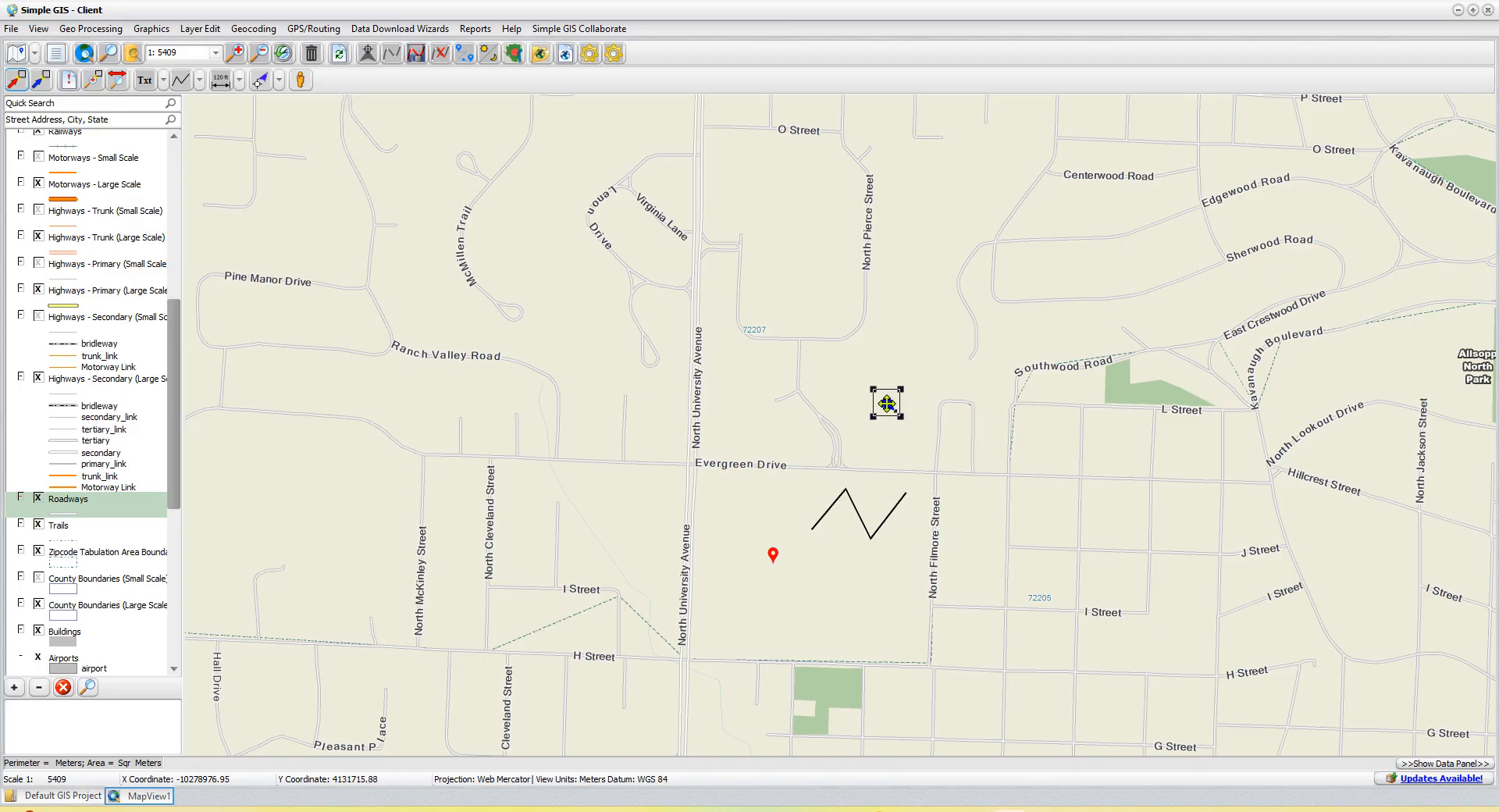
pyautogui.doubleClick(888, 402)
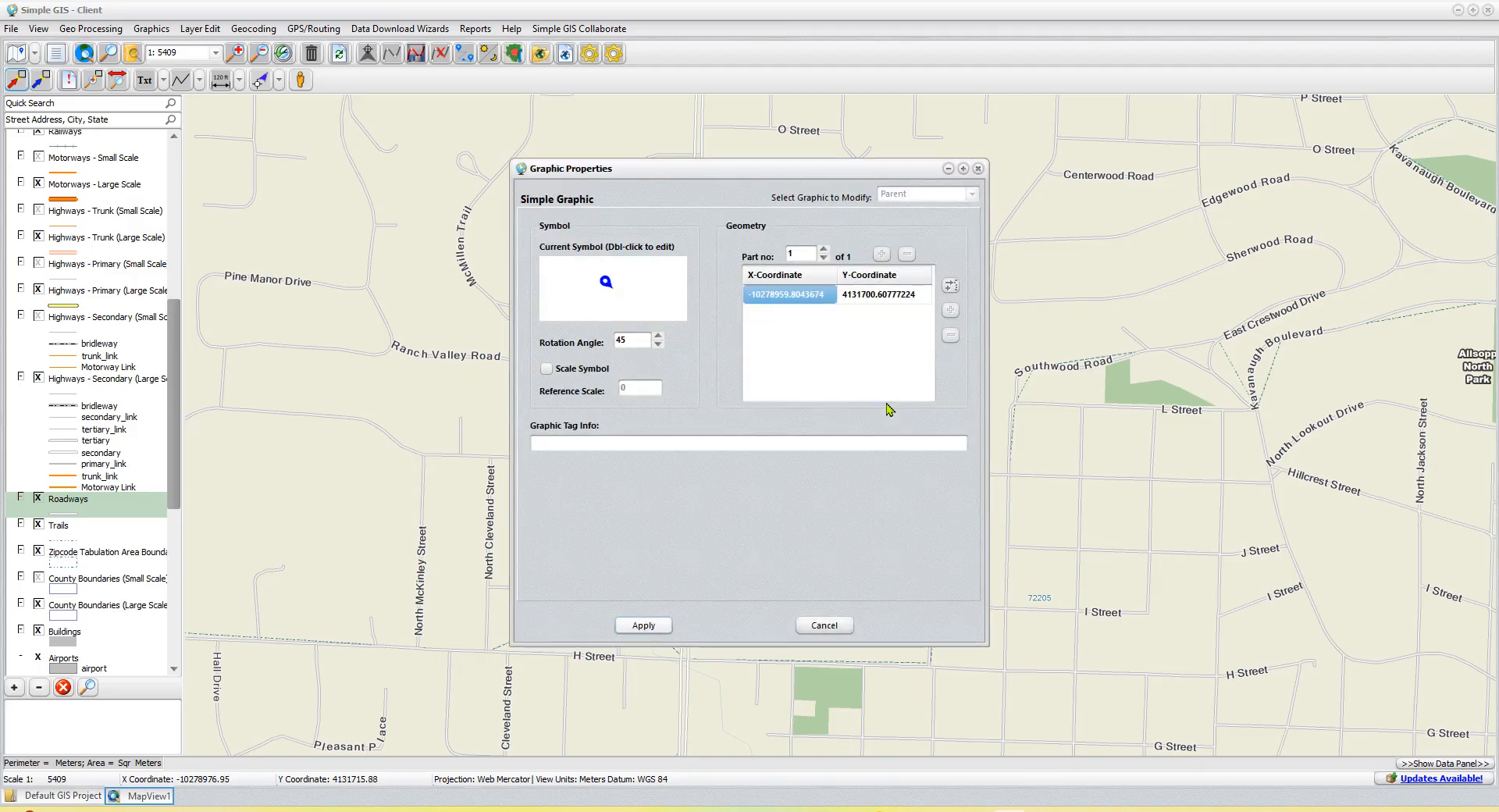
pyautogui.click(547, 369)
pyautogui.click(642, 626)
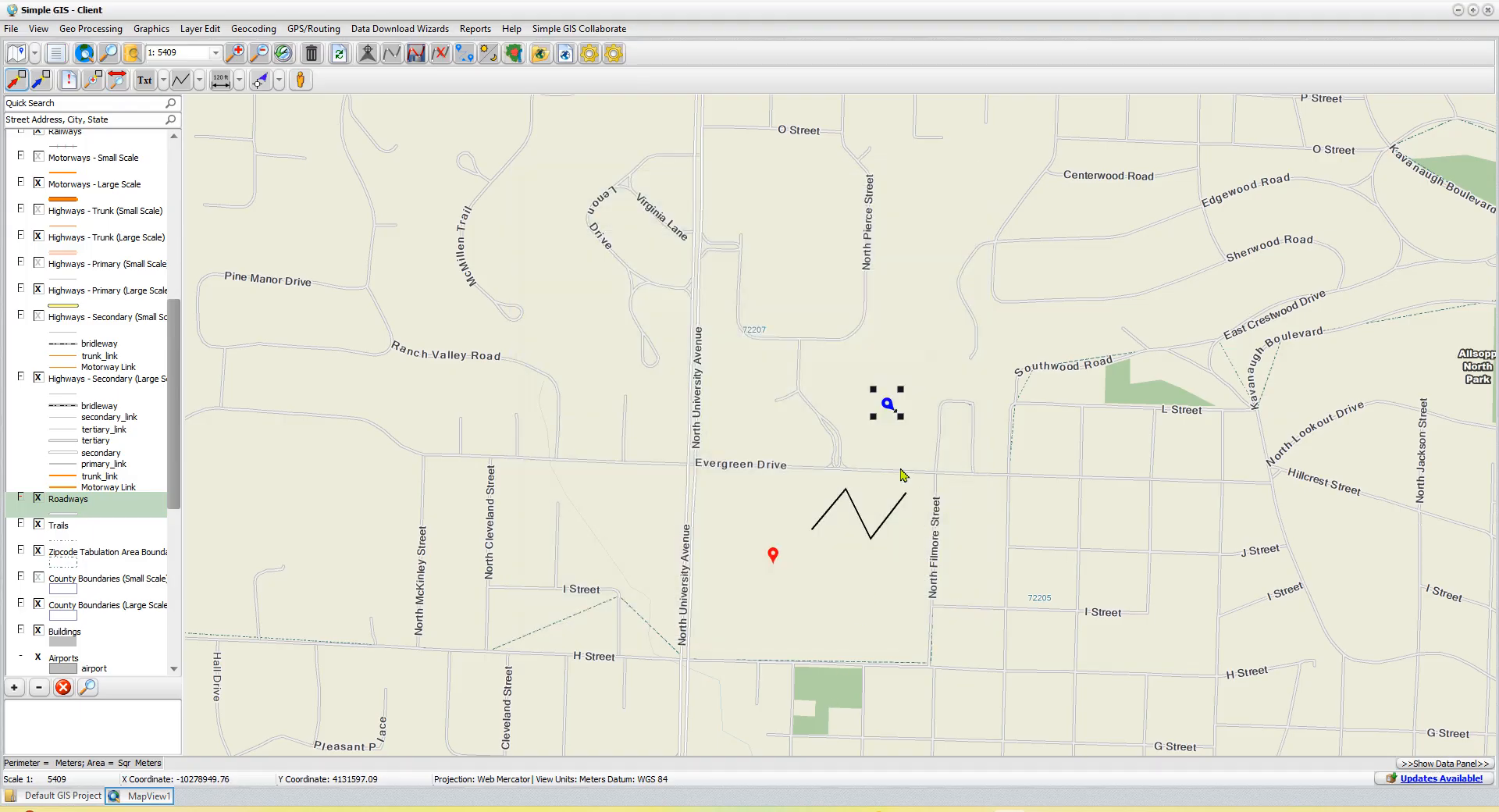
# - Compare the sizes of the scaled blue pin and the unscaled red pin at closer and wider map scales
pyautogui.scroll(2, 883, 472)
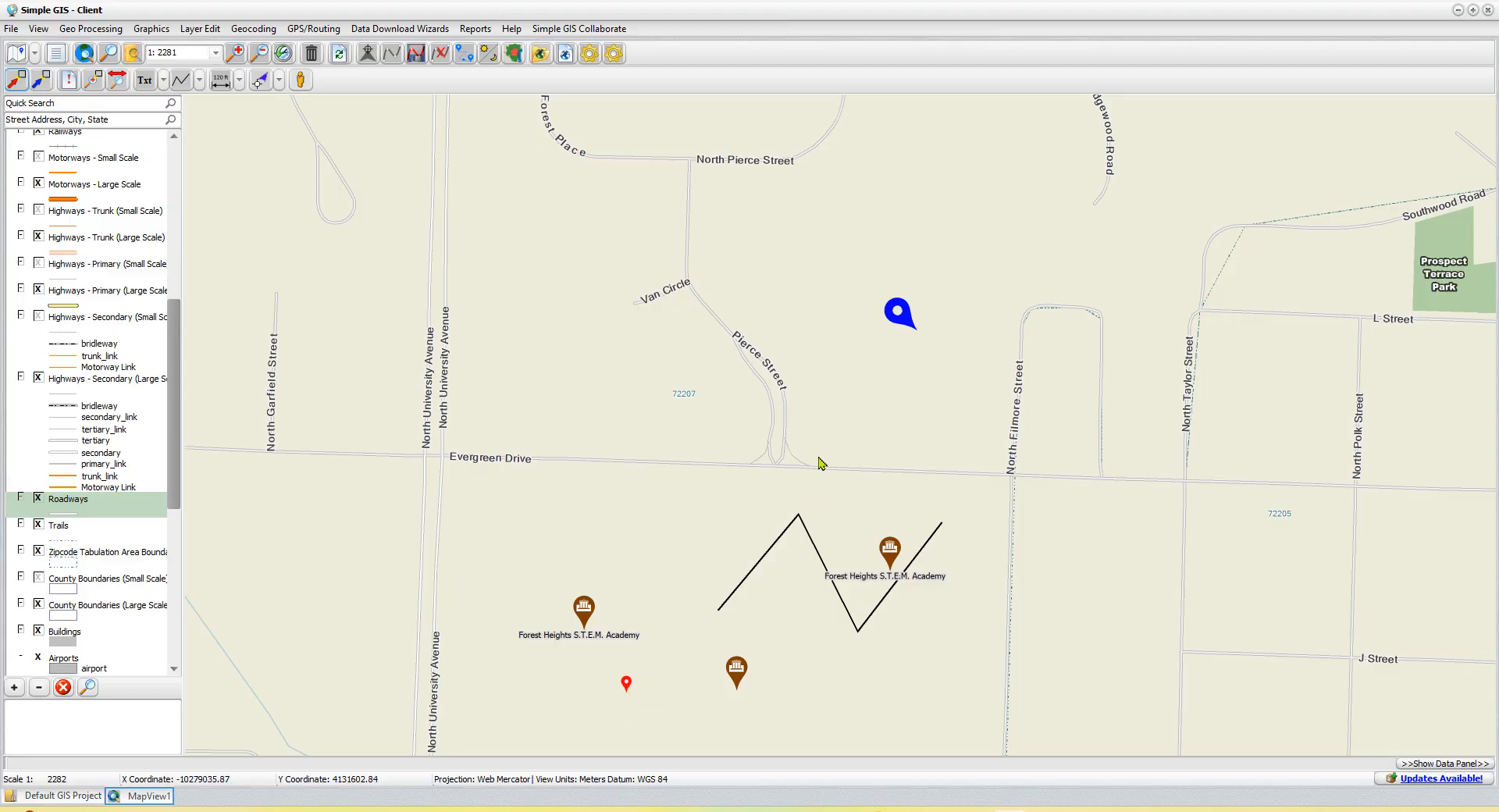
pyautogui.scroll(-1, 824, 459)
pyautogui.scroll(-1, 819, 461)
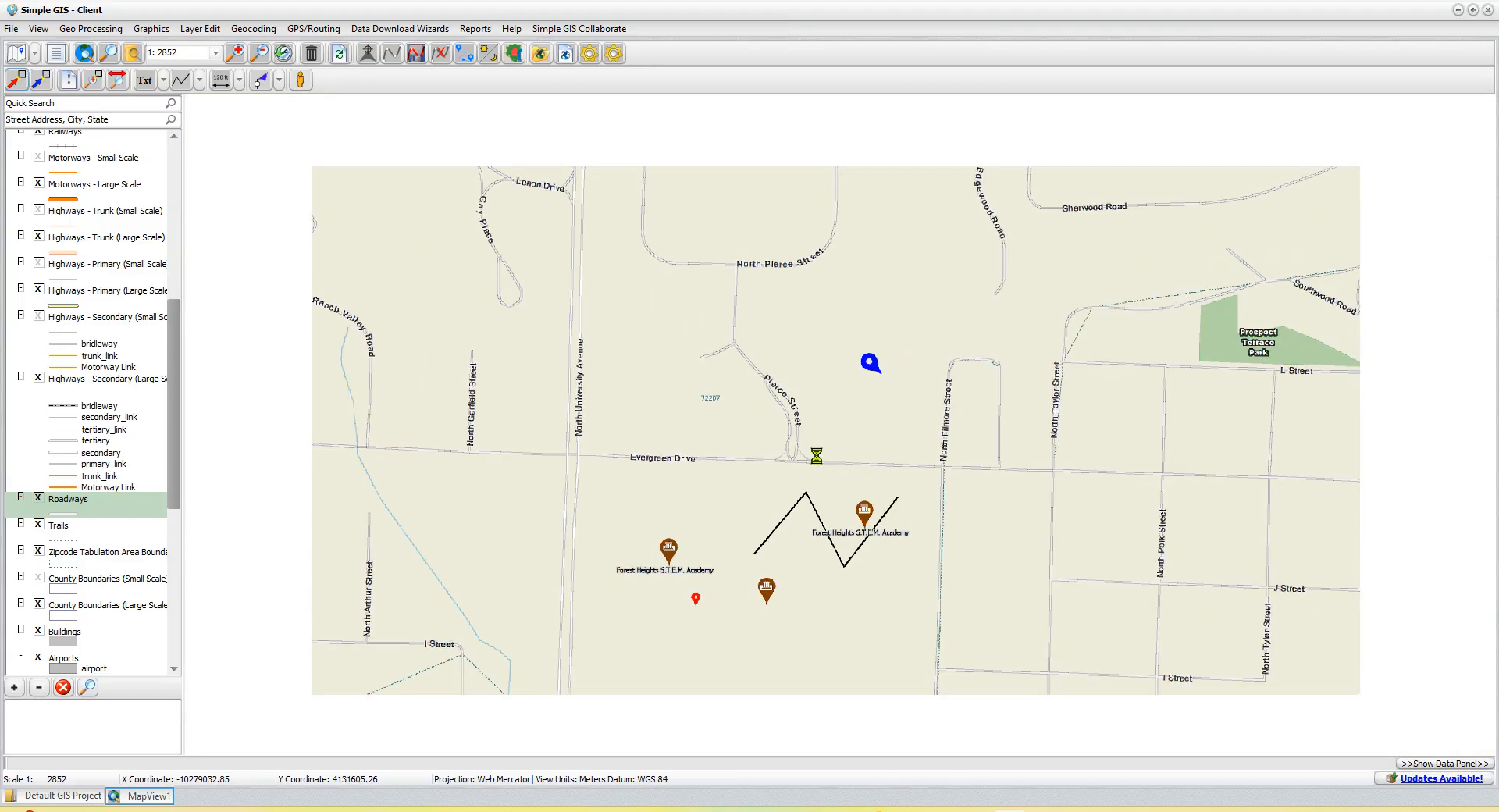
pyautogui.scroll(-4, 819, 462)
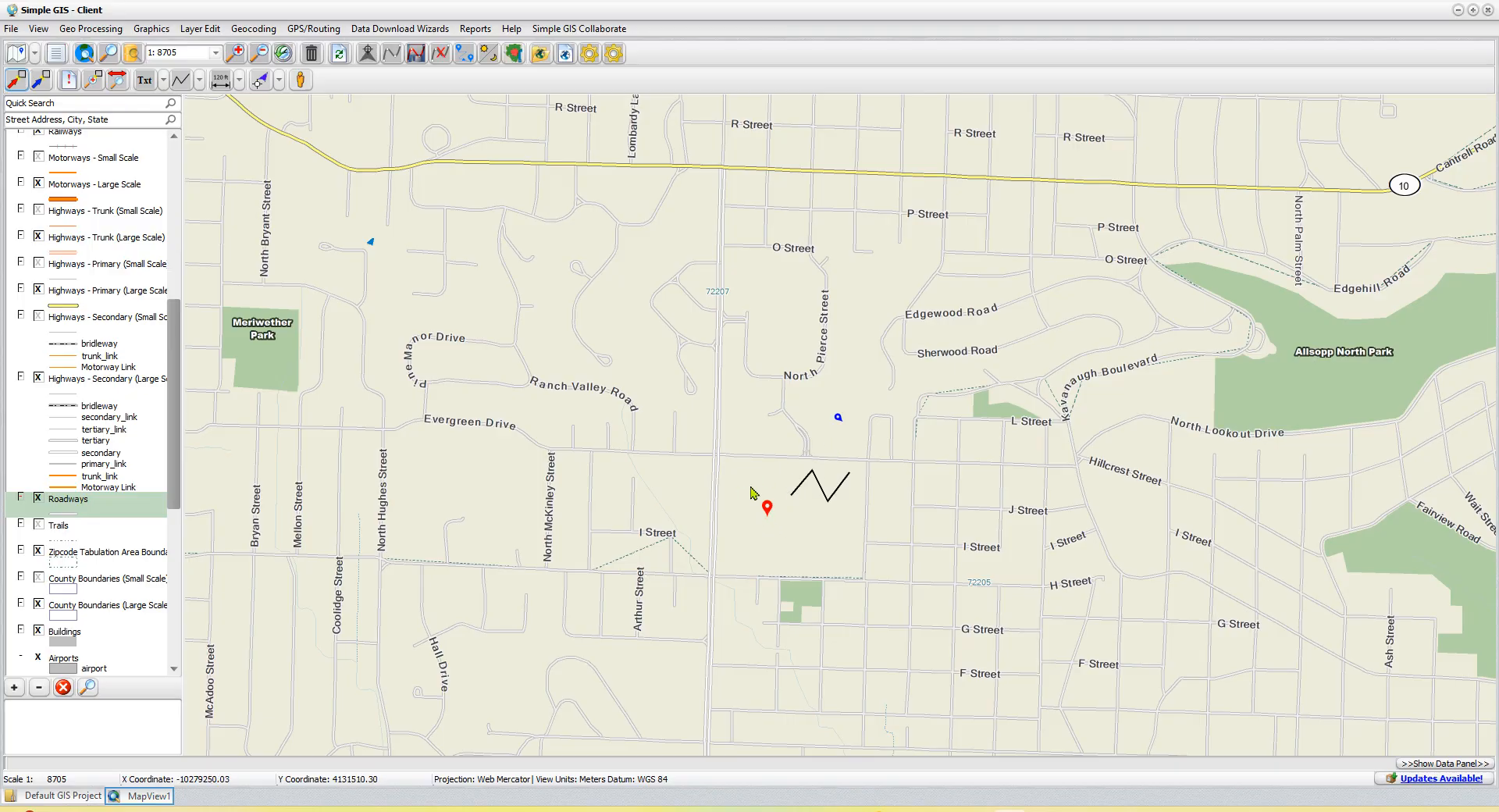
# - Add a bubble text callout reading "This is my sample callout text!" pointing at the road bend northwest of the blue pin
pyautogui.scroll(3, 832, 465)
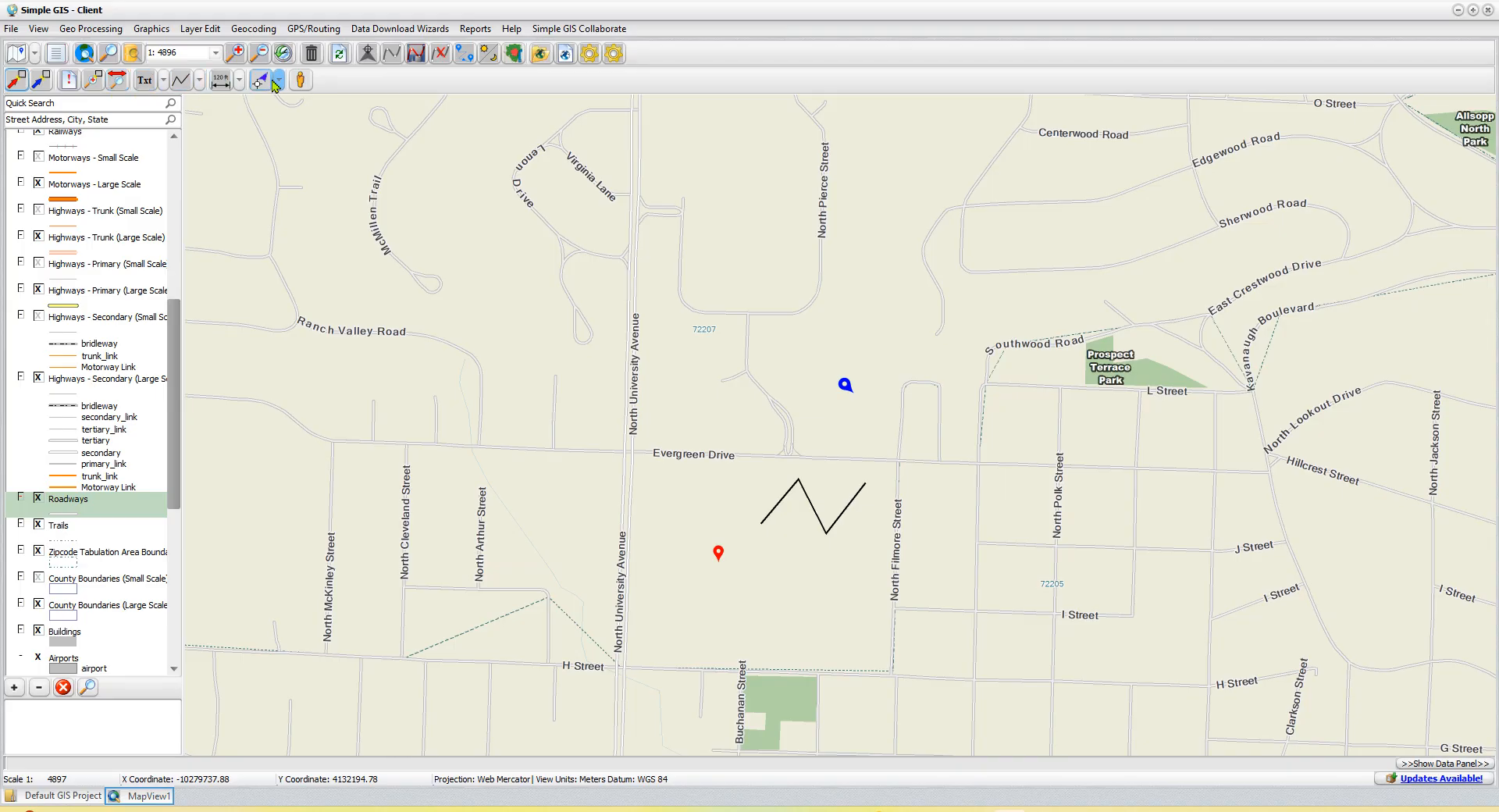
pyautogui.click(165, 81)
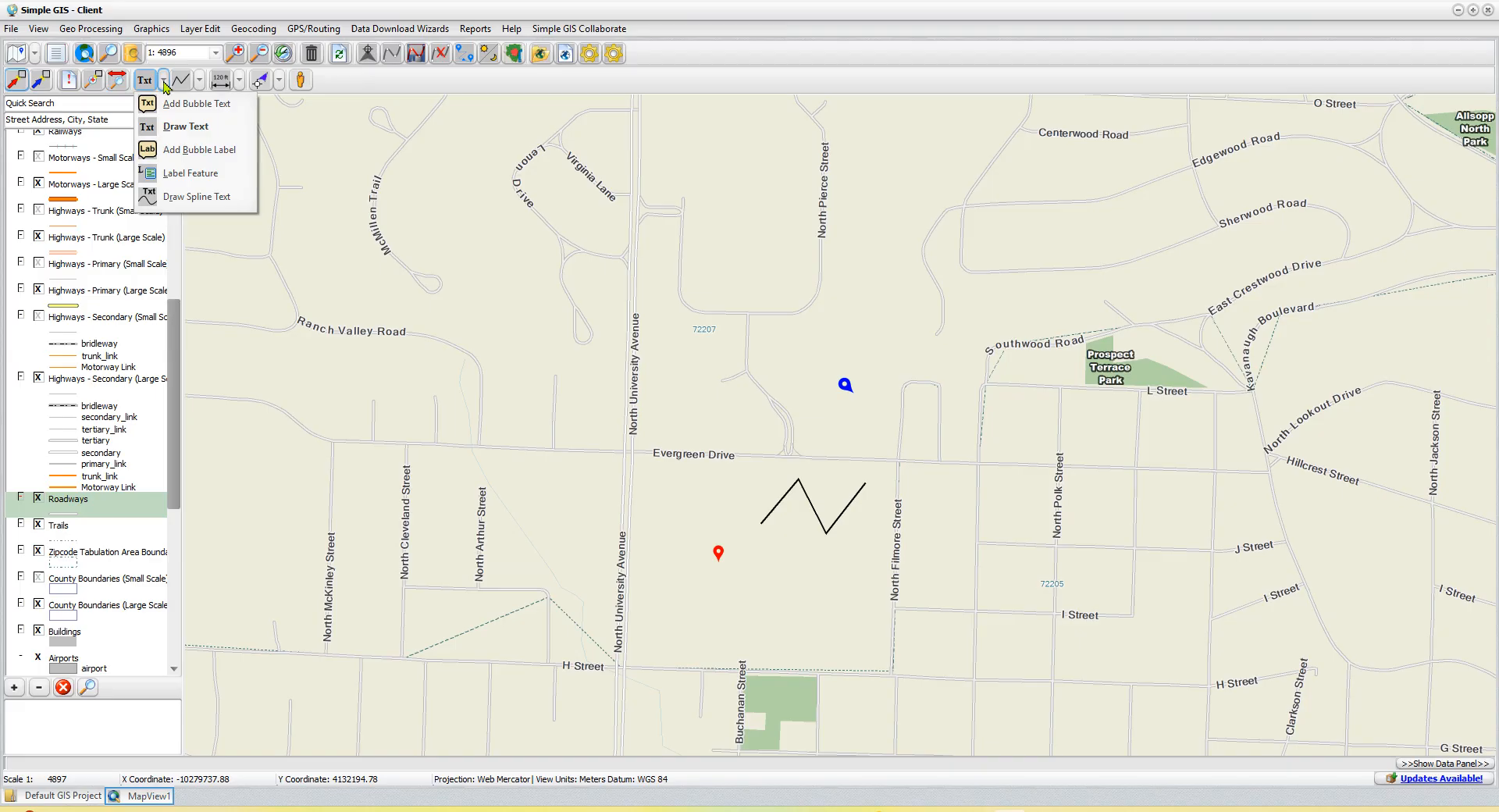
pyautogui.click(198, 106)
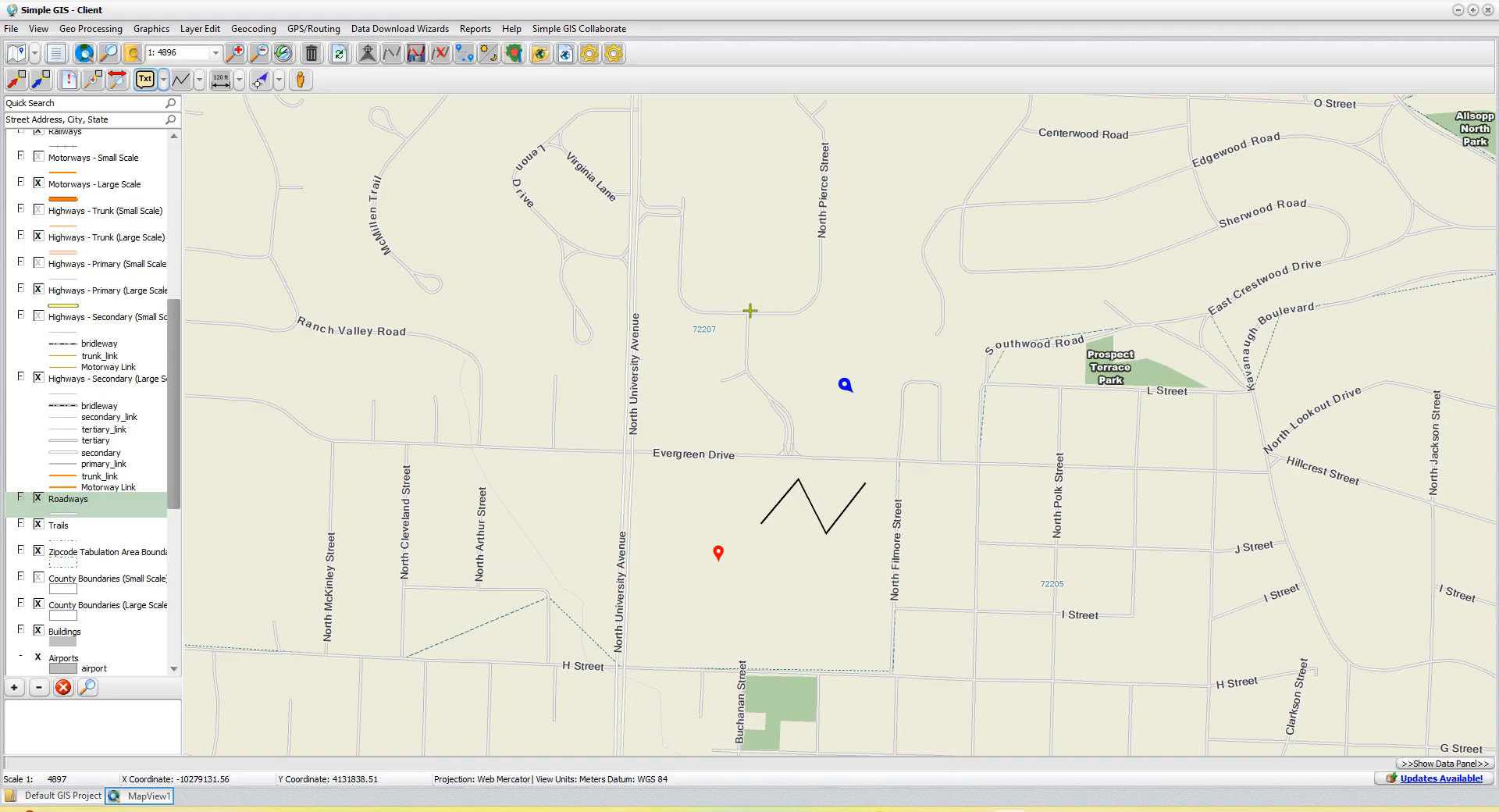
pyautogui.click(747, 313)
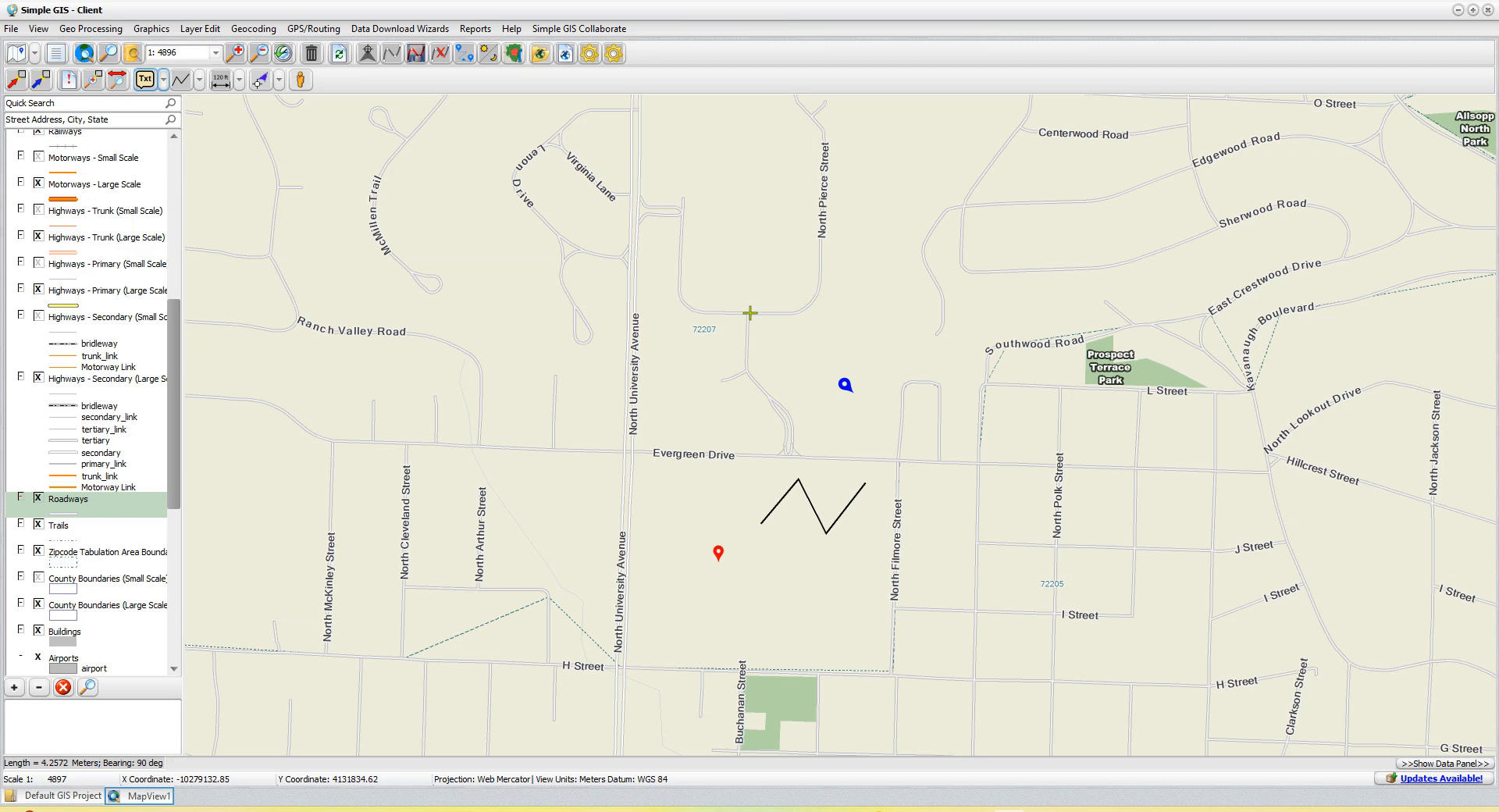
pyautogui.click(838, 275)
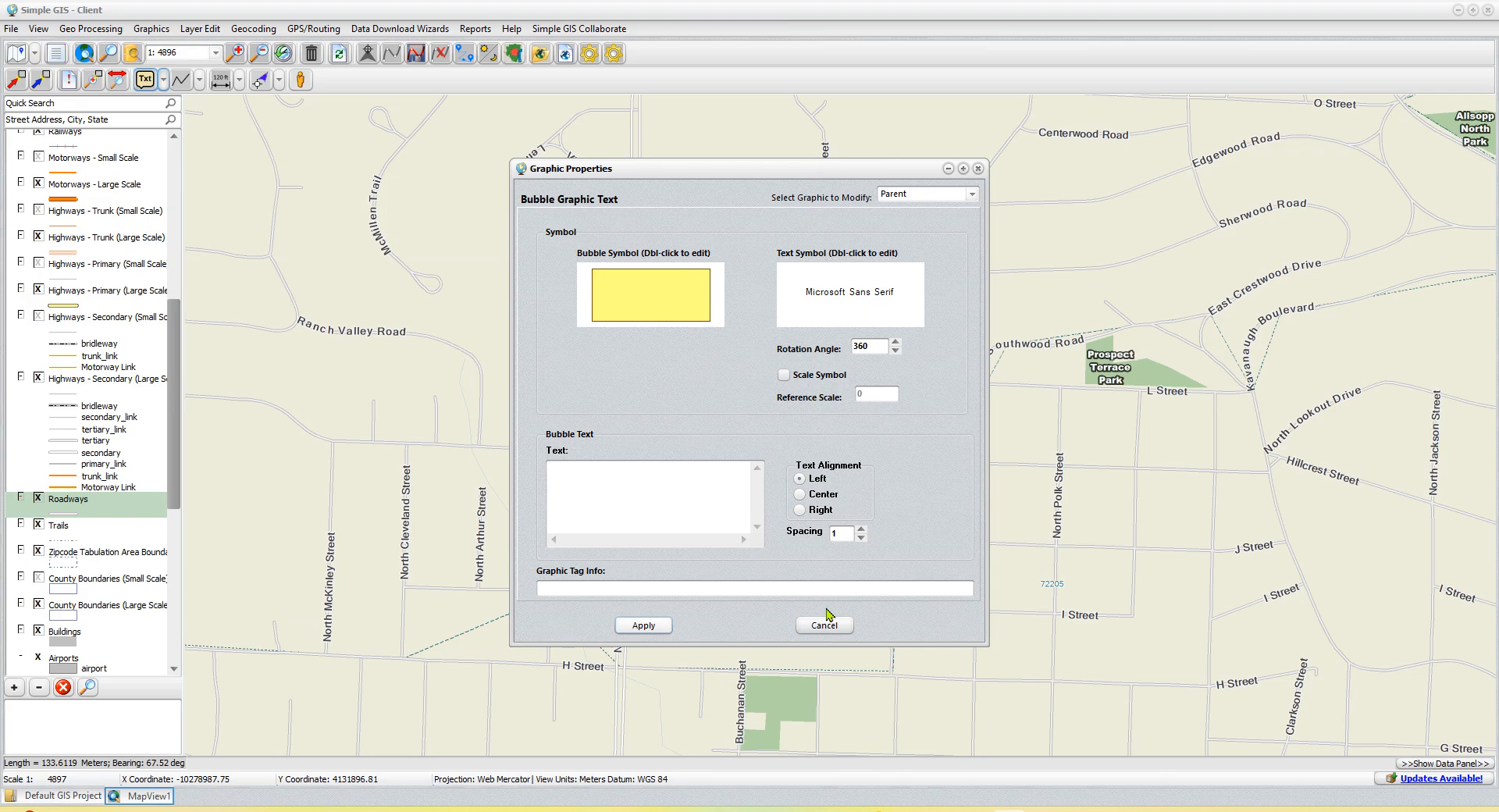
pyautogui.click(570, 462)
pyautogui.write('This is my')
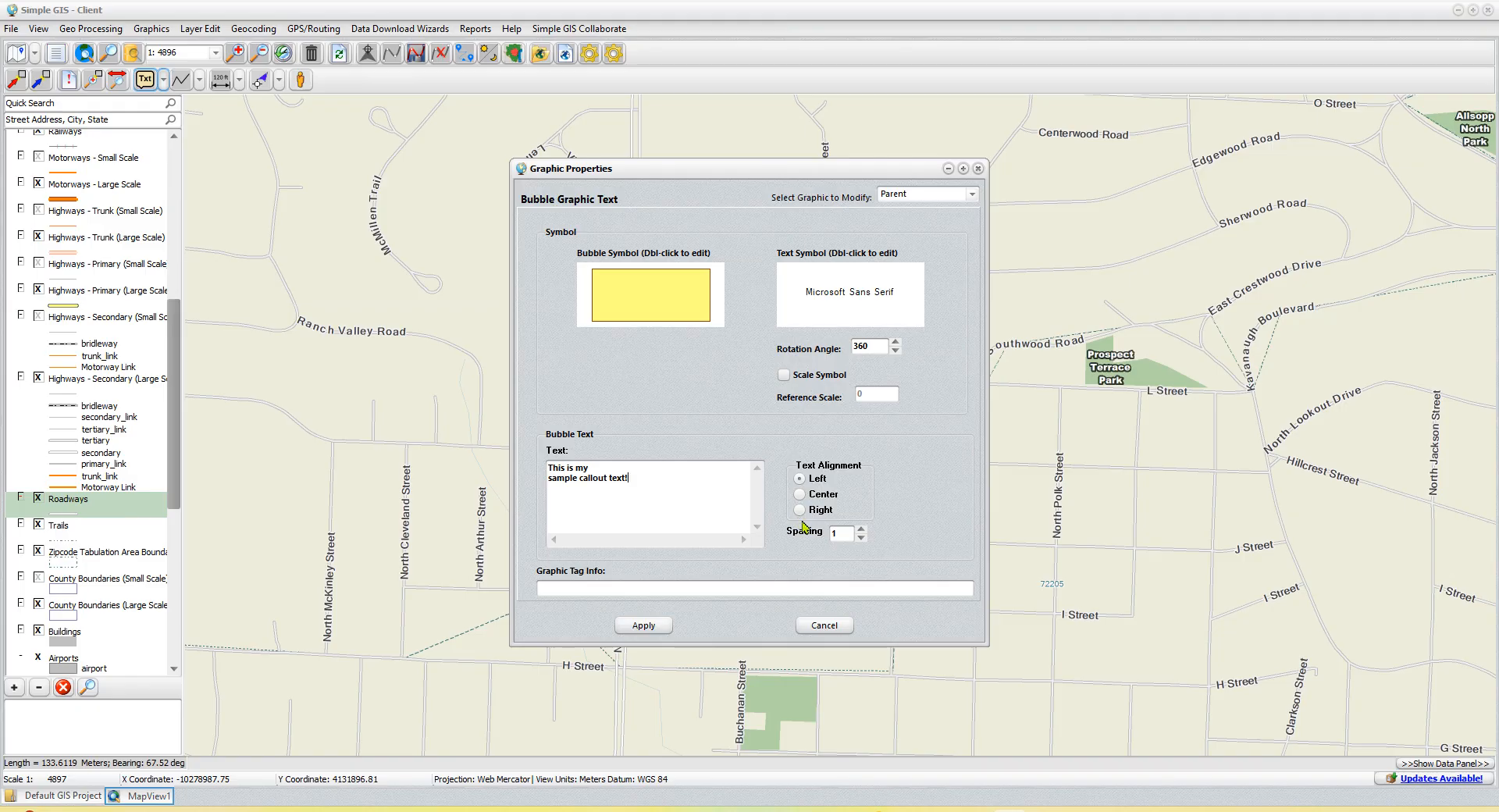
pyautogui.click(642, 625)
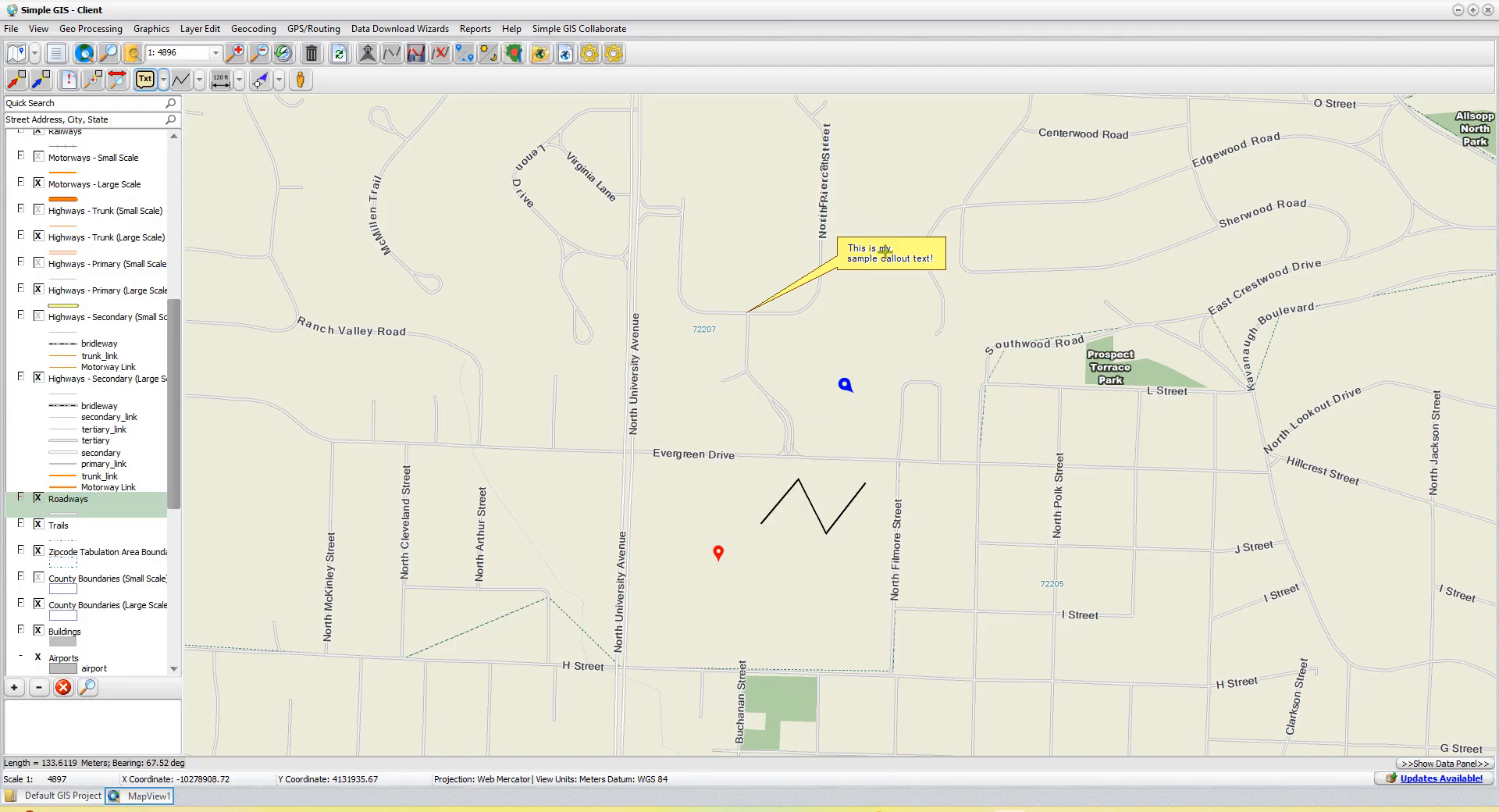
# - Move the callout's pointer tip northwest to the junction near North University Avenue and reposition its text box northeast of the tip
pyautogui.click(17, 81)
pyautogui.click(888, 268)
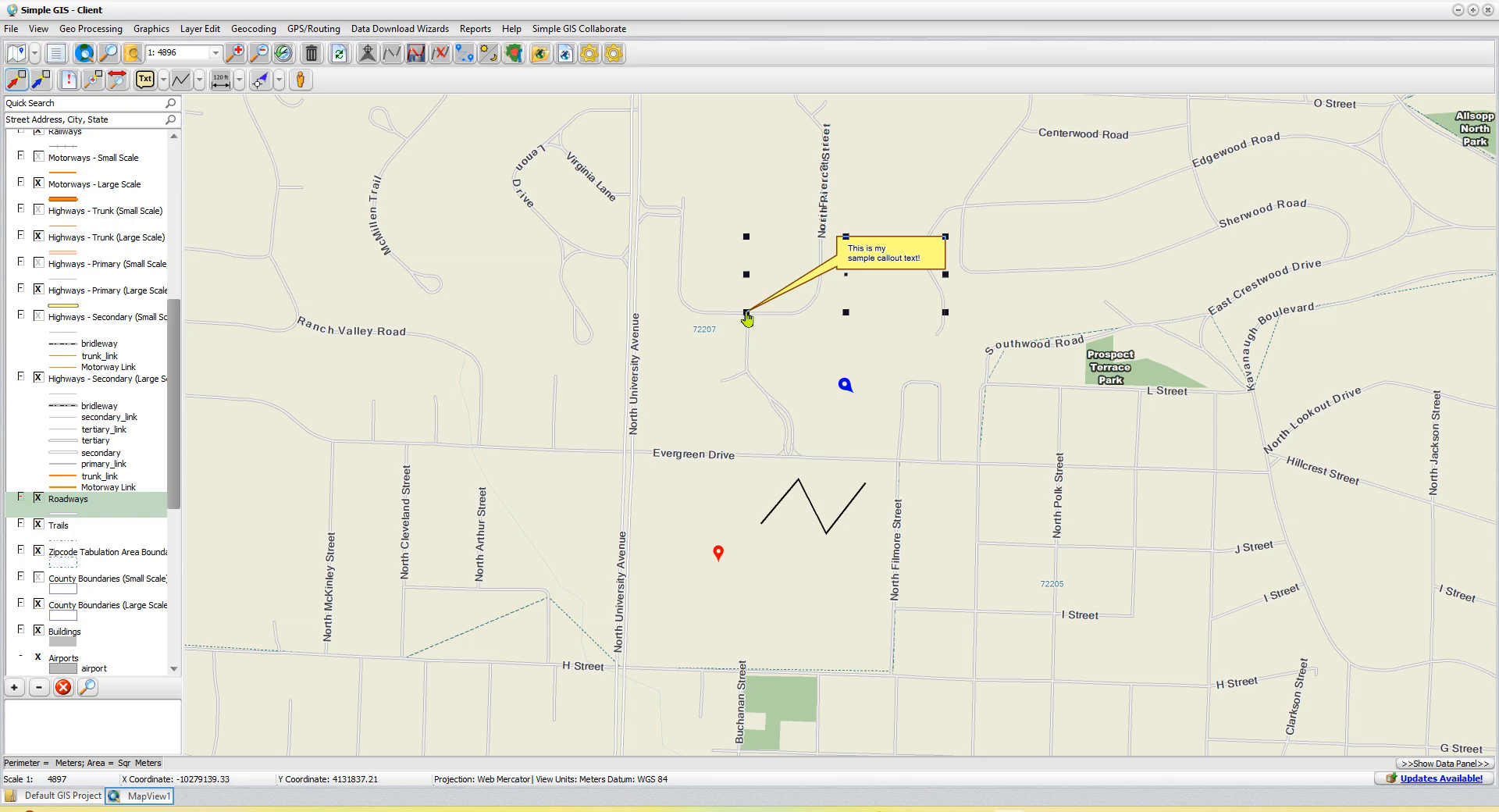
pyautogui.moveTo(746, 317); pyautogui.dragTo(685, 210)
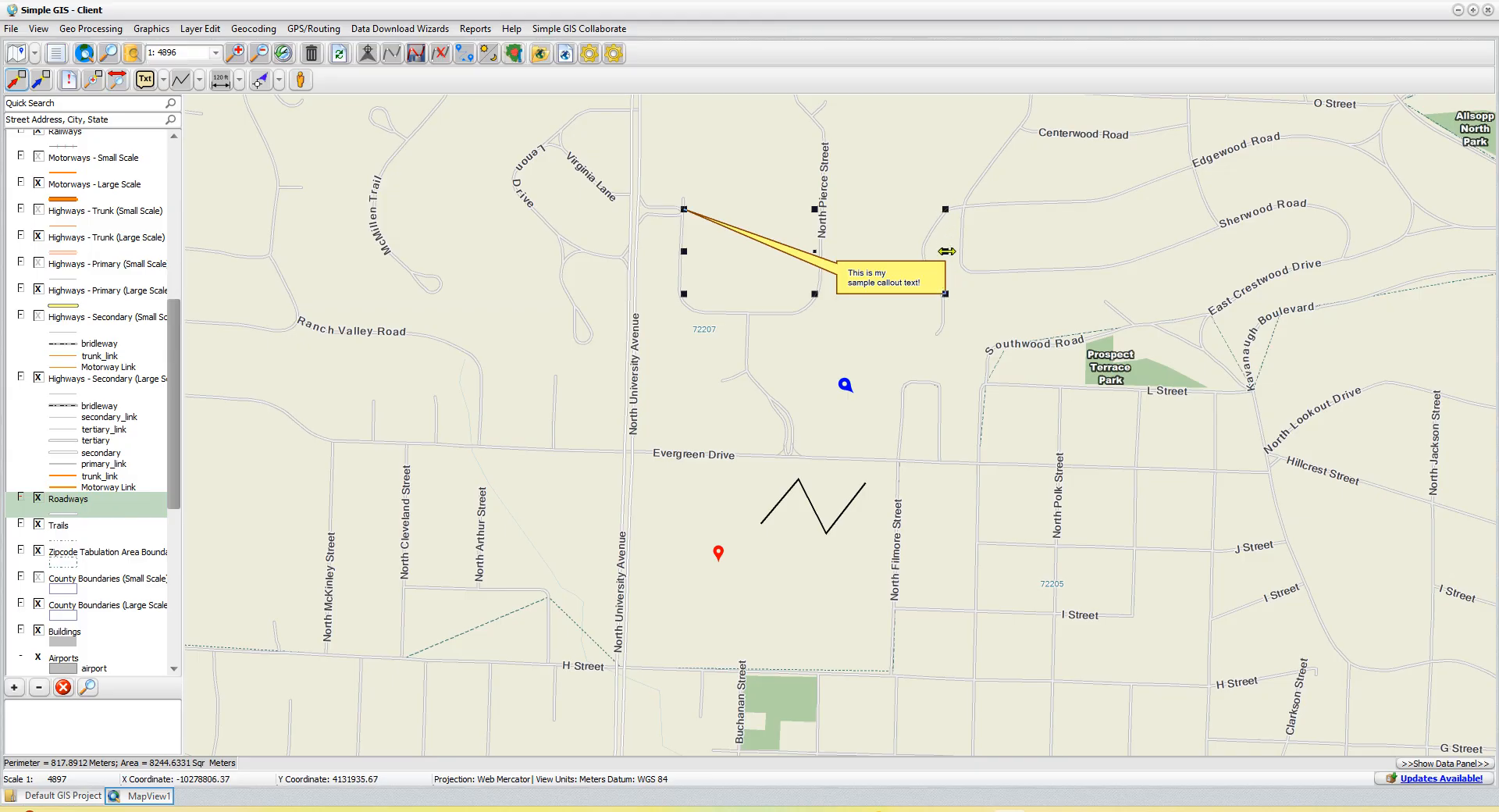
pyautogui.moveTo(946, 251); pyautogui.dragTo(820, 253)
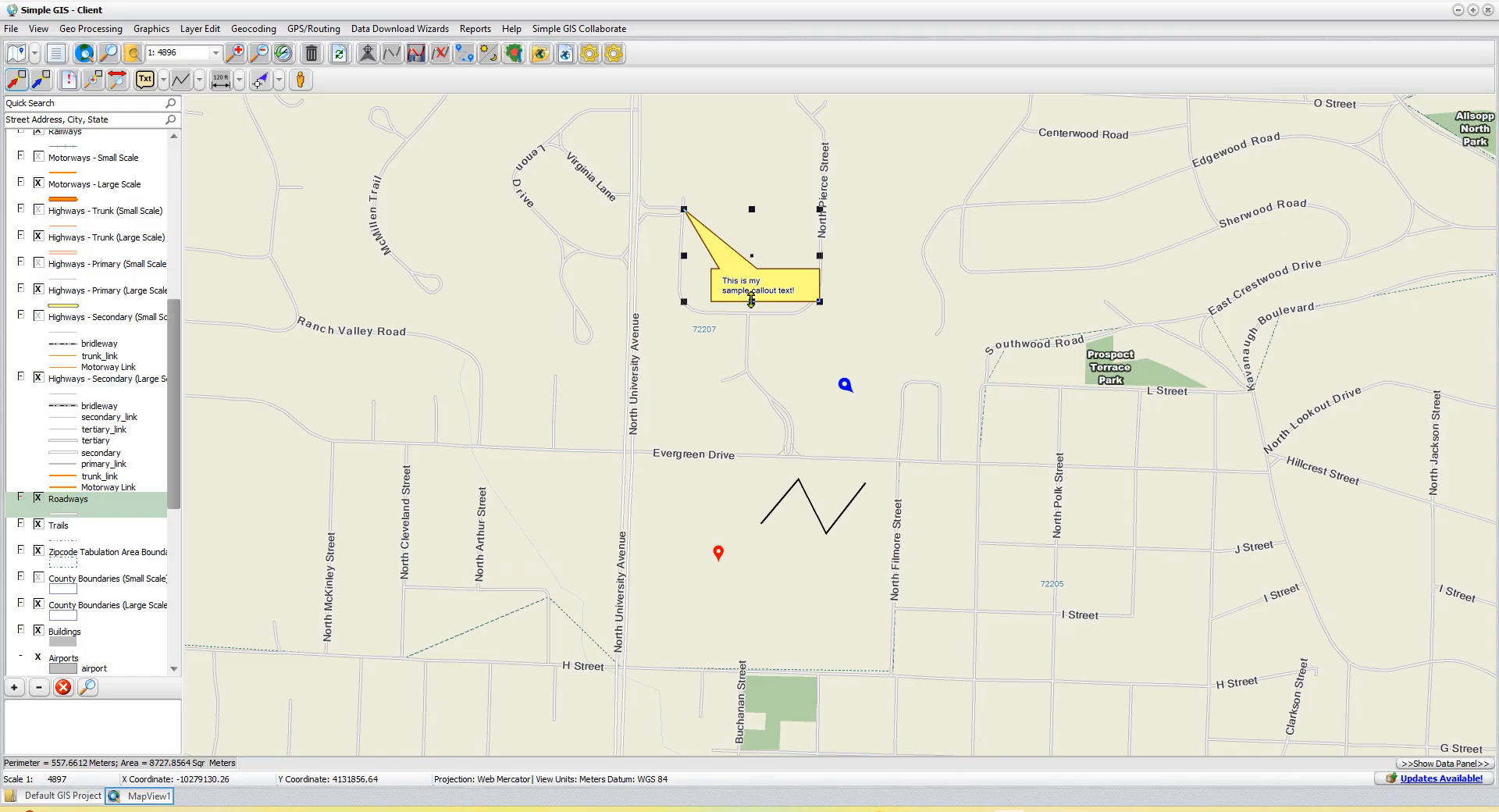
pyautogui.moveTo(751, 300); pyautogui.dragTo(733, 193)
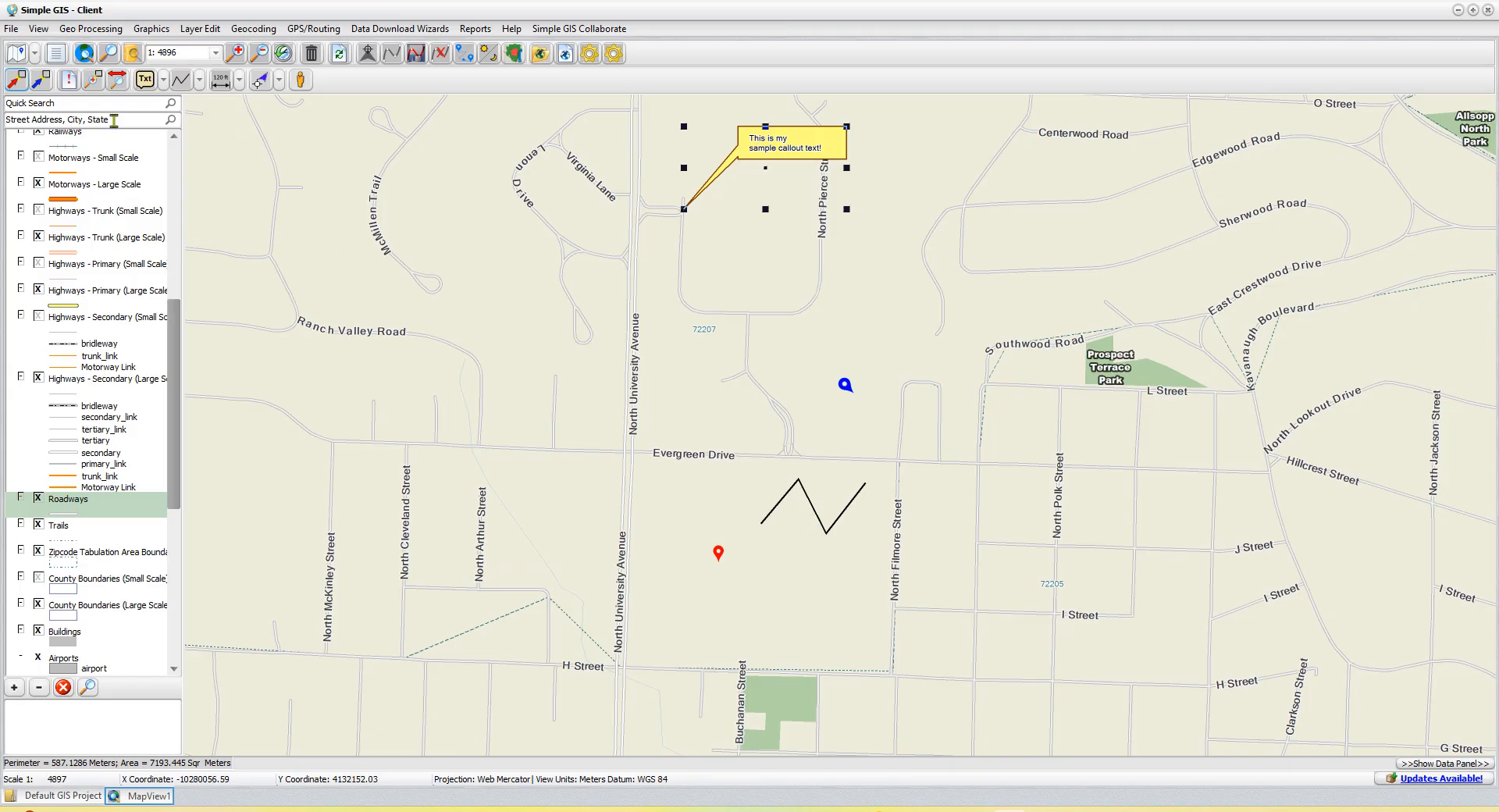
# - Select the zigzag polyline graphic and enlarge it to about 322 m long
pyautogui.click(16, 84)
pyautogui.click(812, 512)
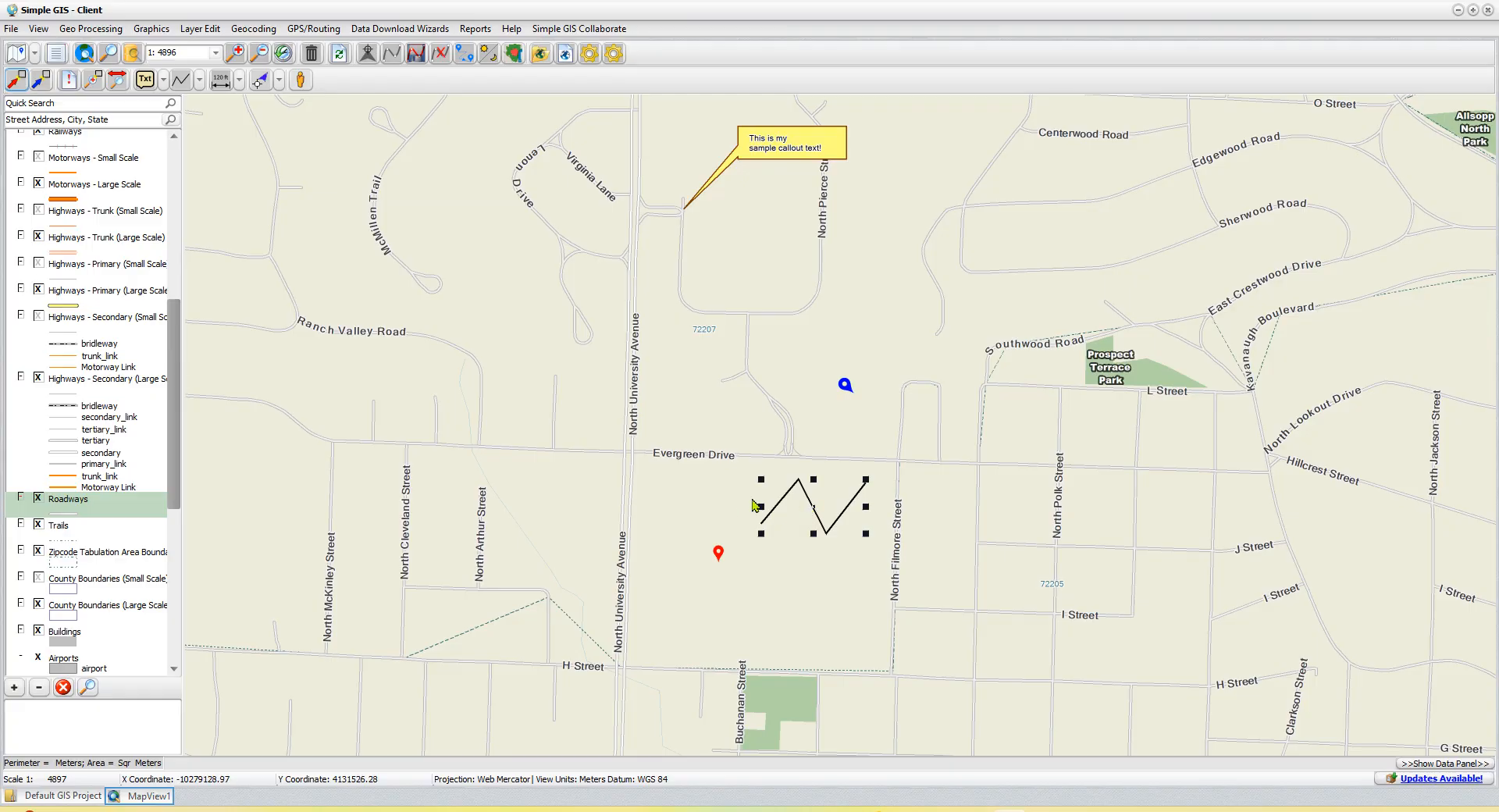
pyautogui.moveTo(758, 507); pyautogui.dragTo(872, 542)
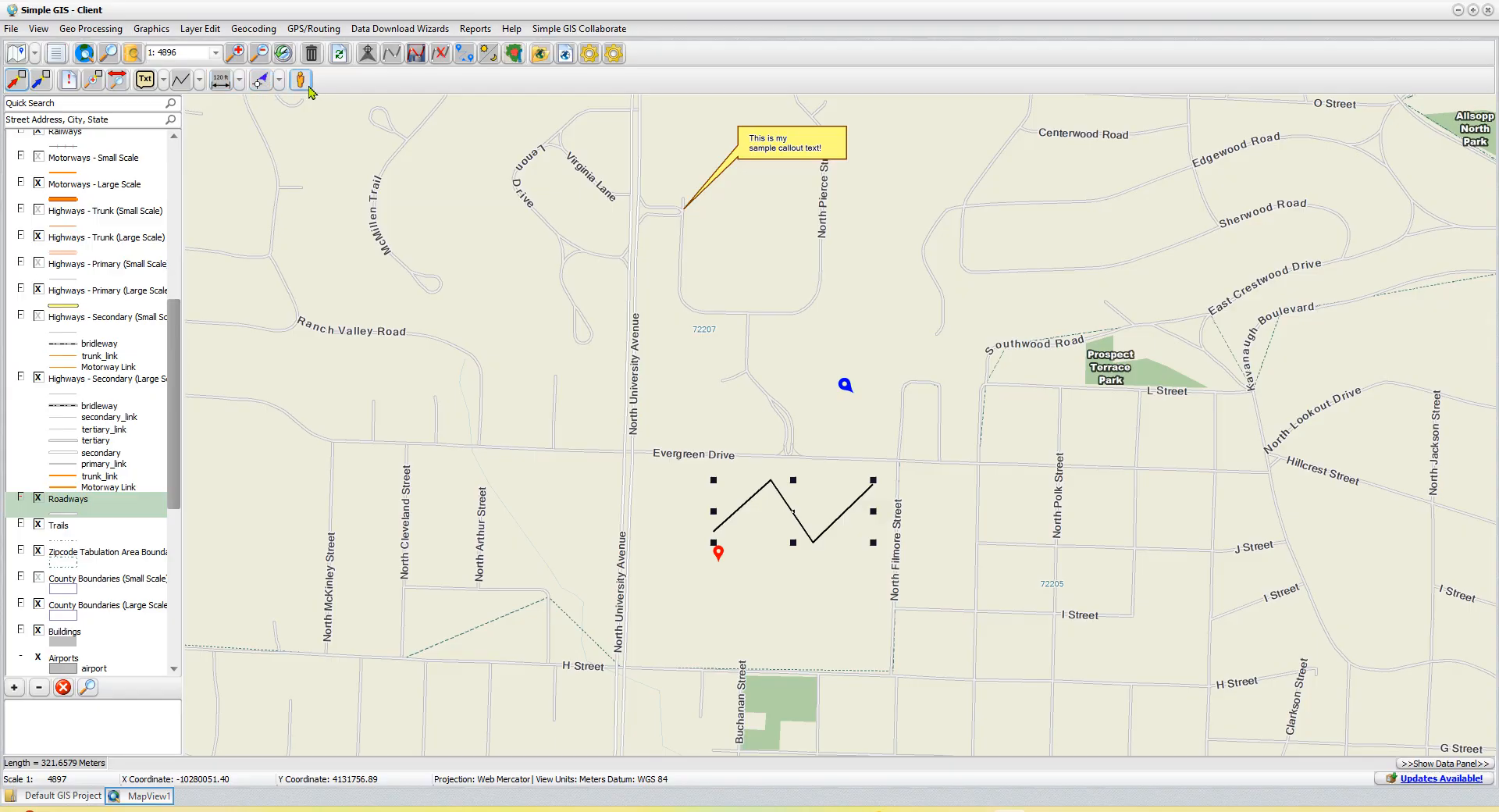
# - Add a linear dimension about 134 m long between North Arthur Street and North University Avenue, south of Evergreen Drive
pyautogui.click(239, 81)
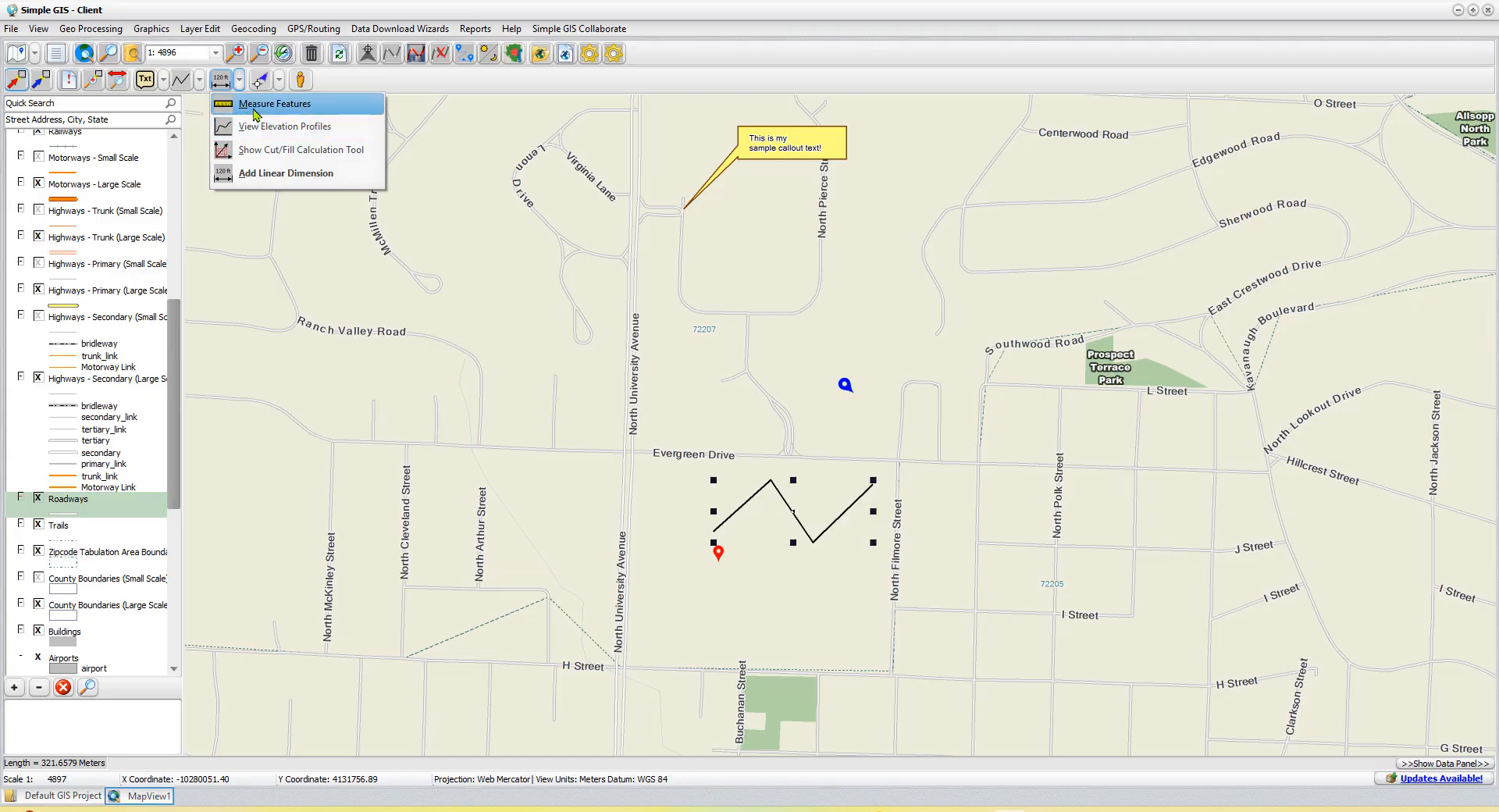
pyautogui.click(288, 179)
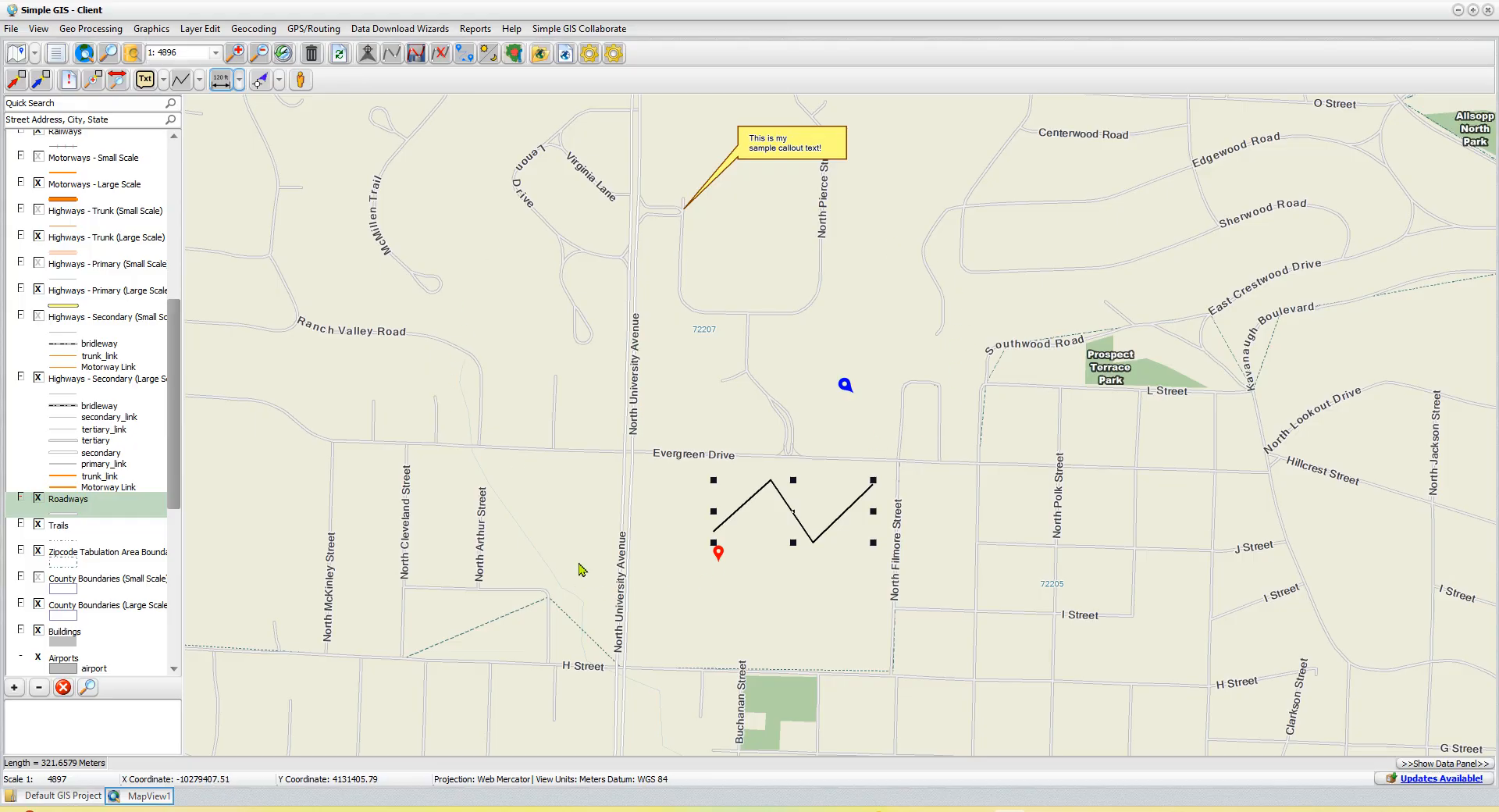
pyautogui.click(504, 493)
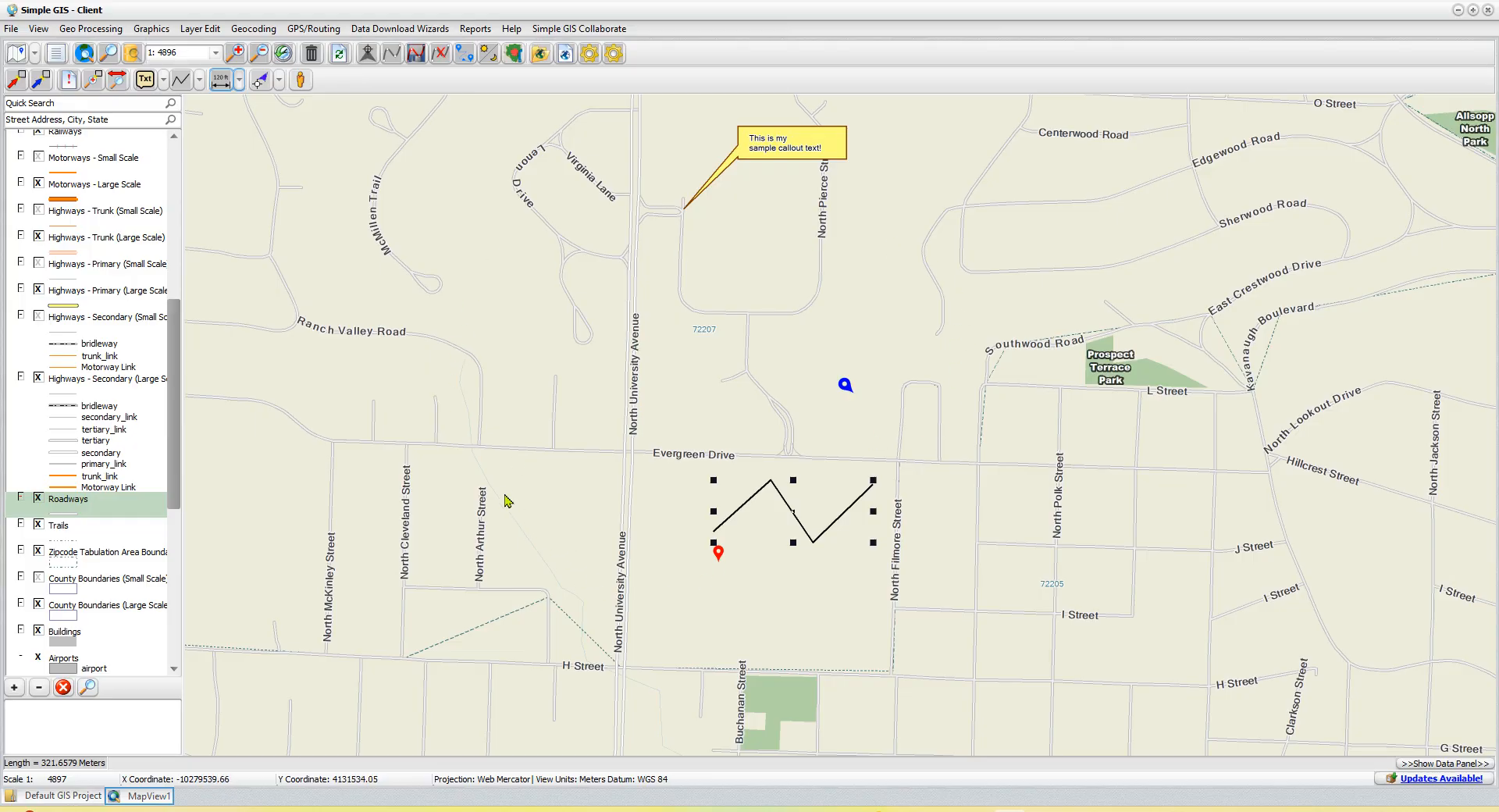
pyautogui.click(604, 497)
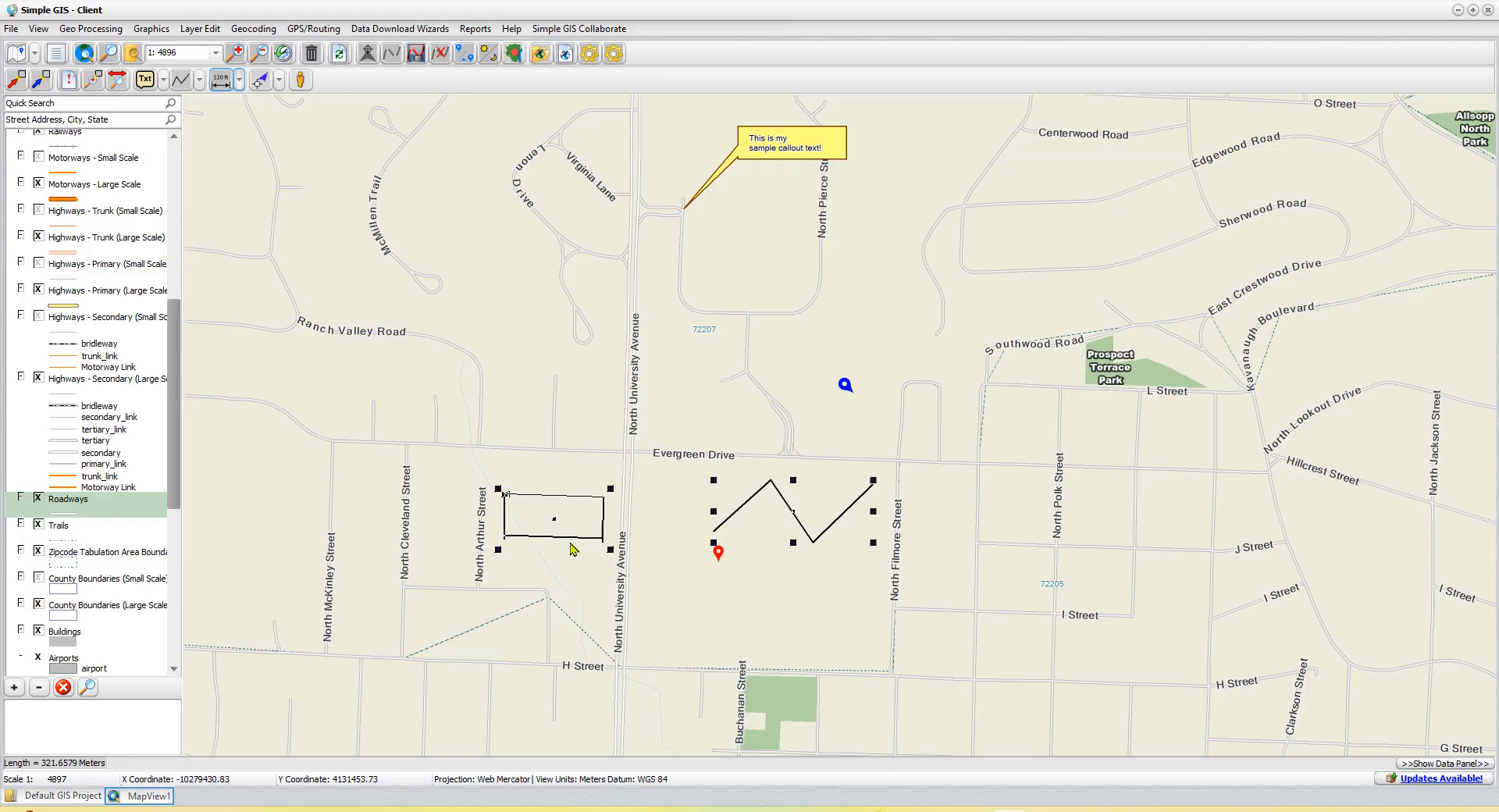
pyautogui.click(570, 541)
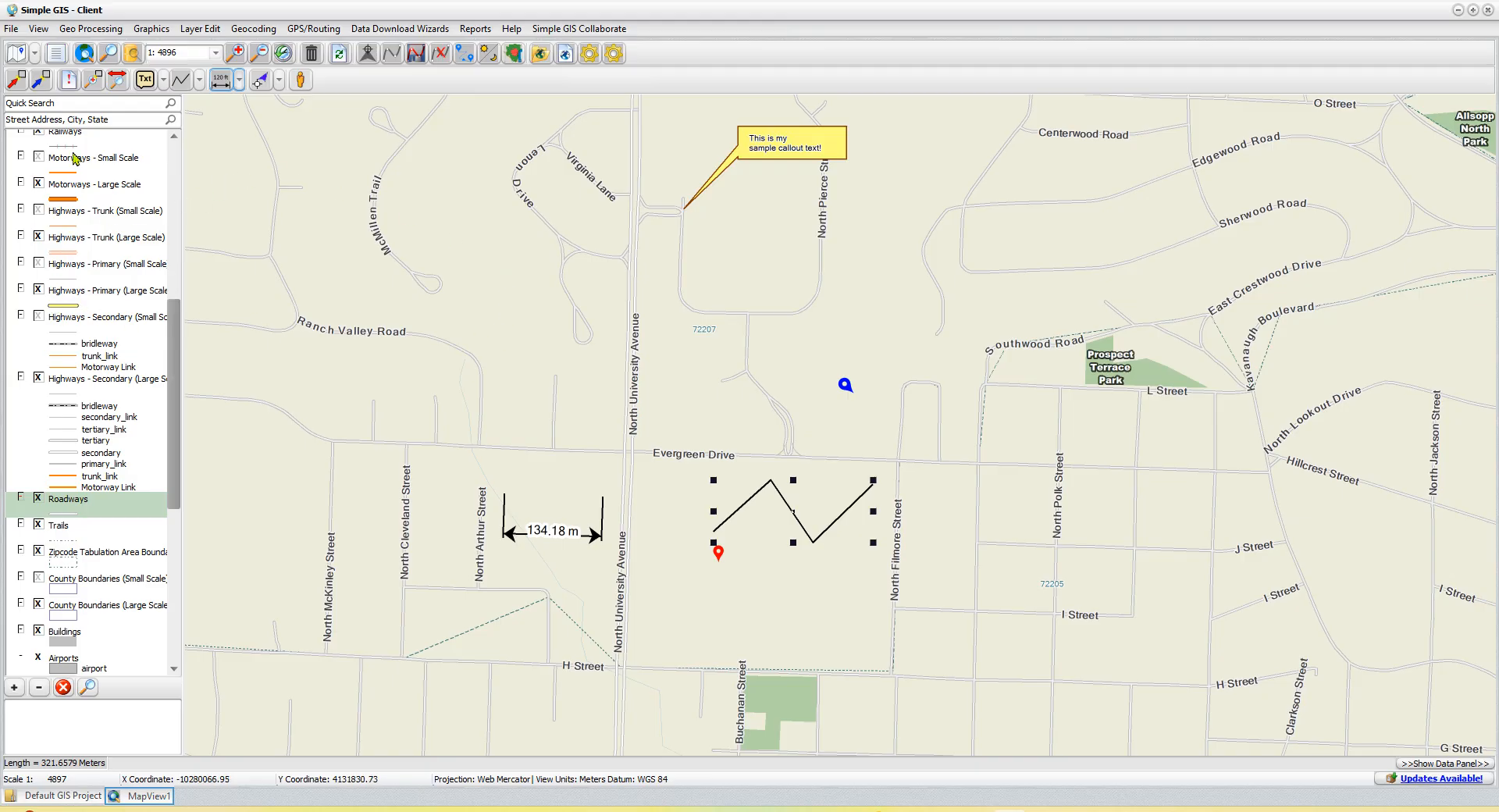
# - Make the large-scale Highways - Secondary layer active and snap a linear dimension about 126 m long along Evergreen Drive west of North Filmore Street
pyautogui.click(84, 360)
pyautogui.click(78, 304)
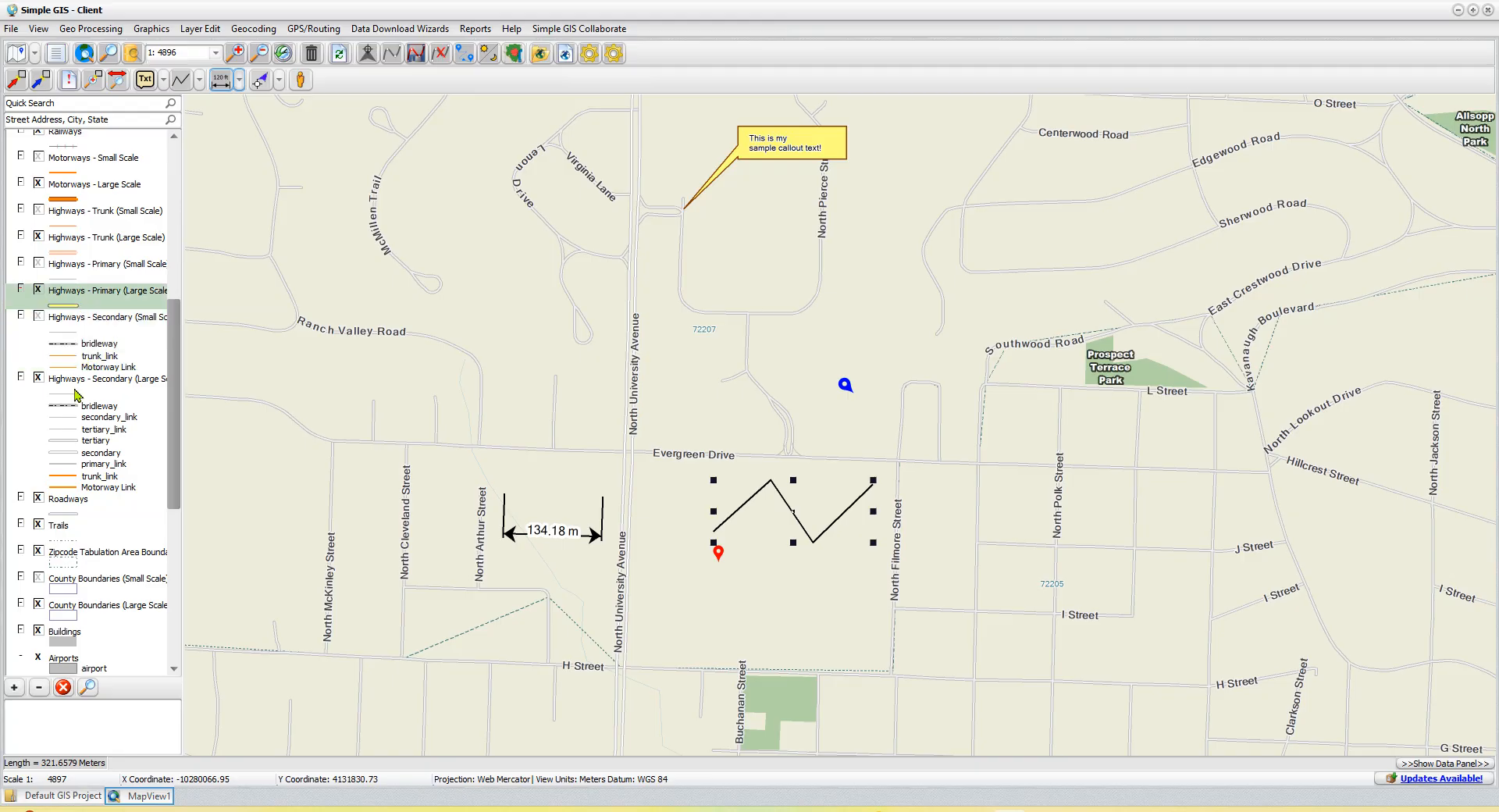
pyautogui.click(88, 512)
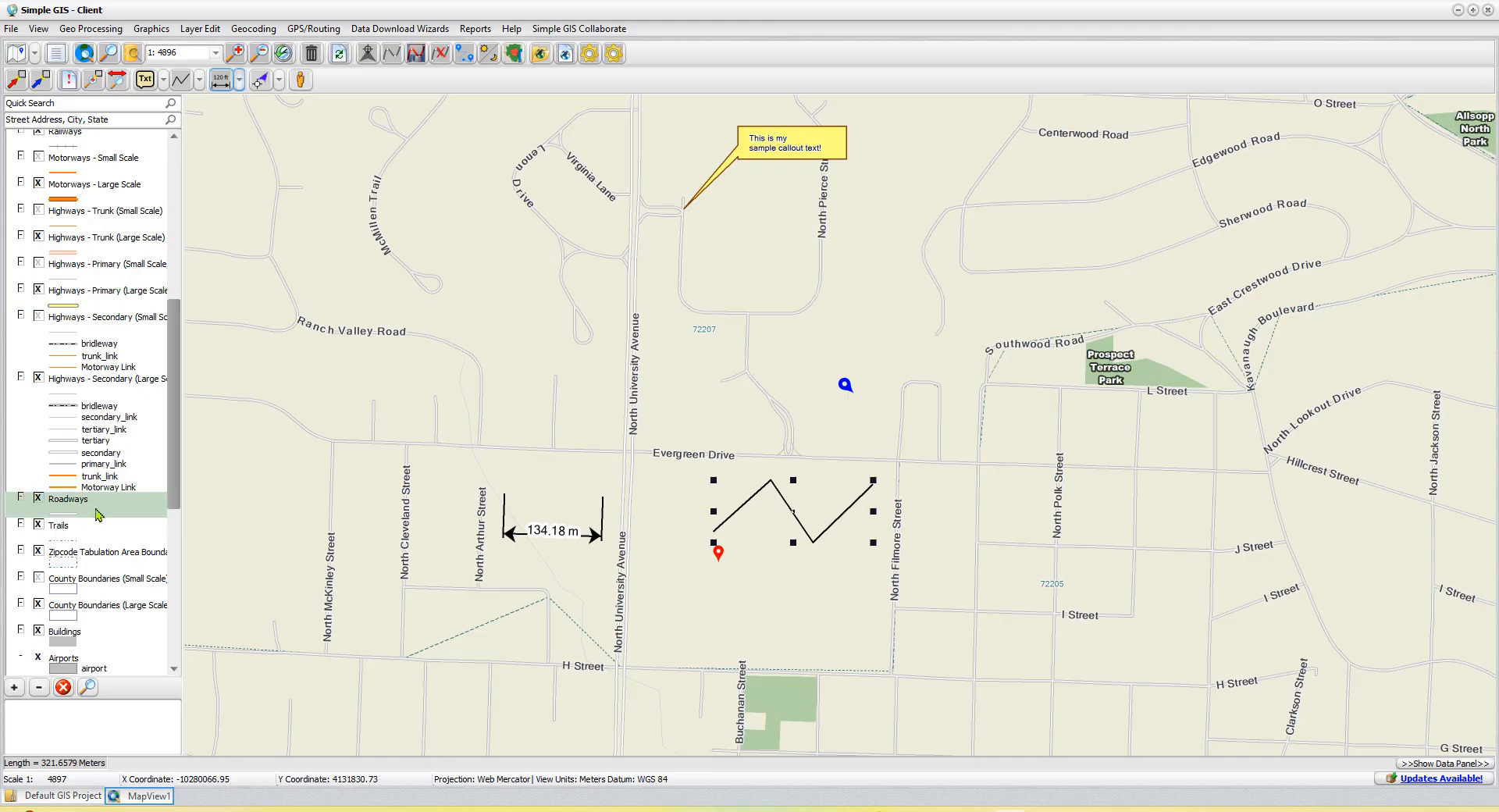
pyautogui.click(92, 465)
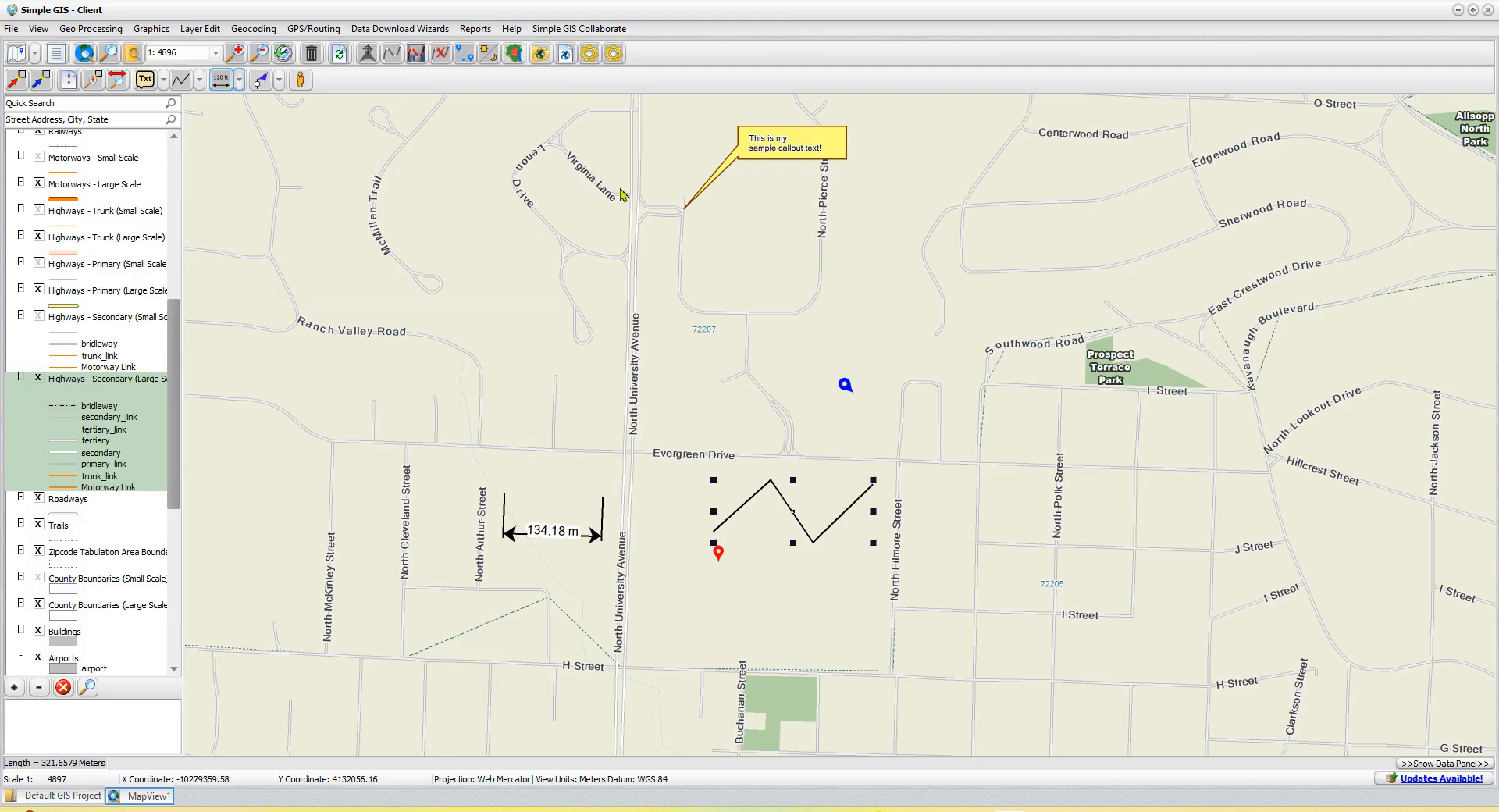
pyautogui.click(898, 462)
pyautogui.doubleClick(824, 462)
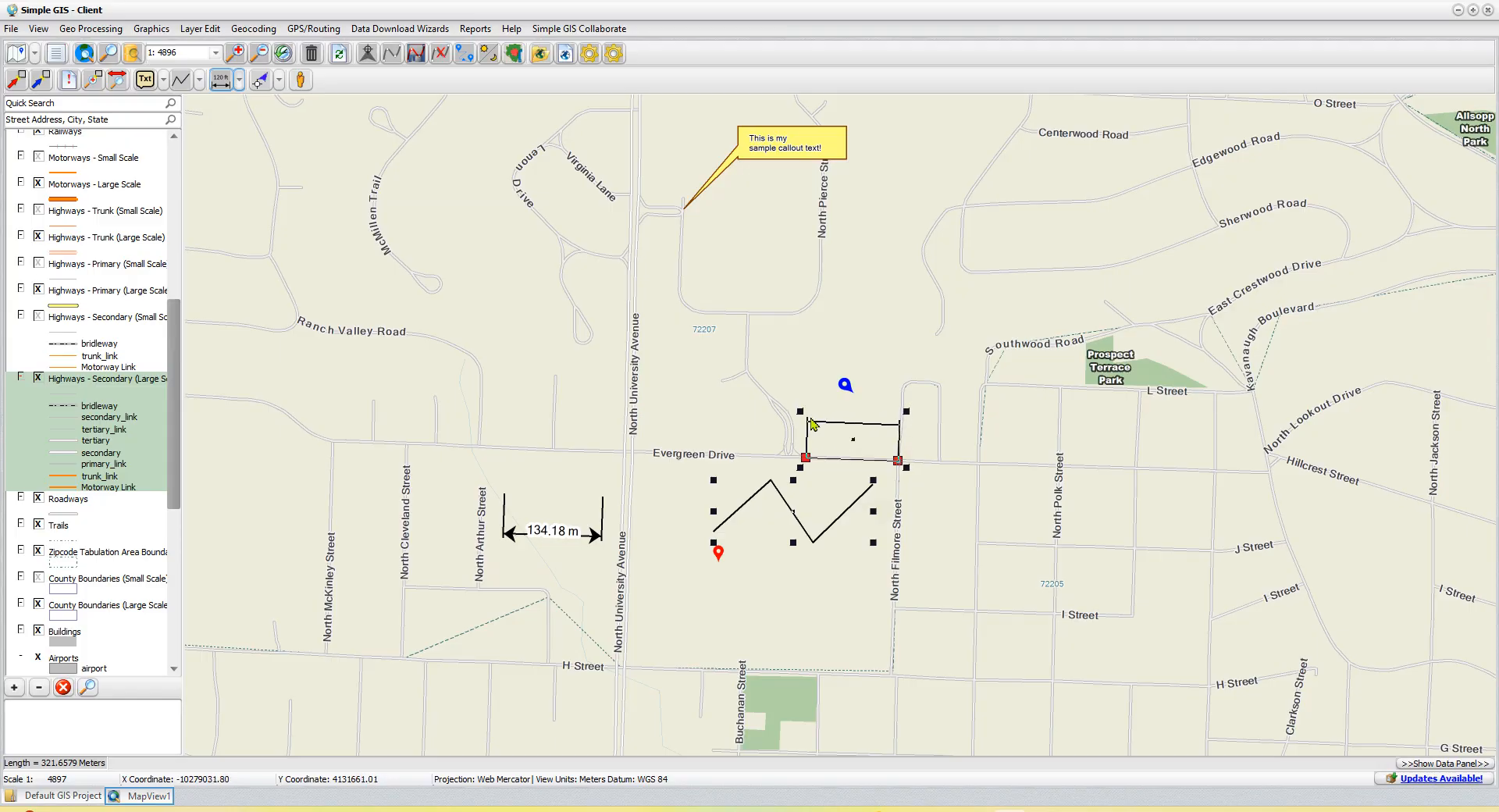
pyautogui.click(812, 424)
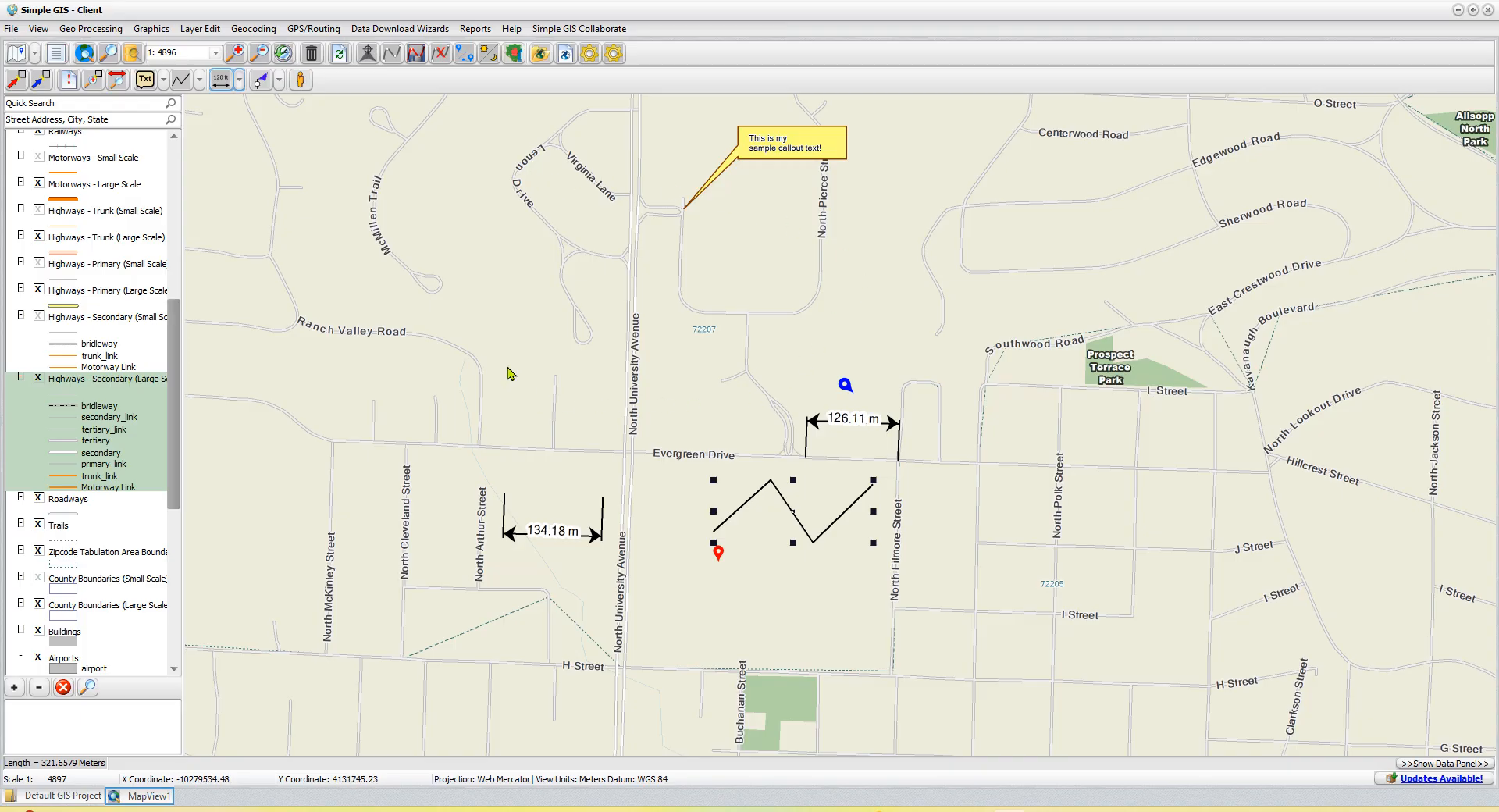
# - Set the default point graphic symbol to the plain green pin in the view properties
pyautogui.click(39, 29)
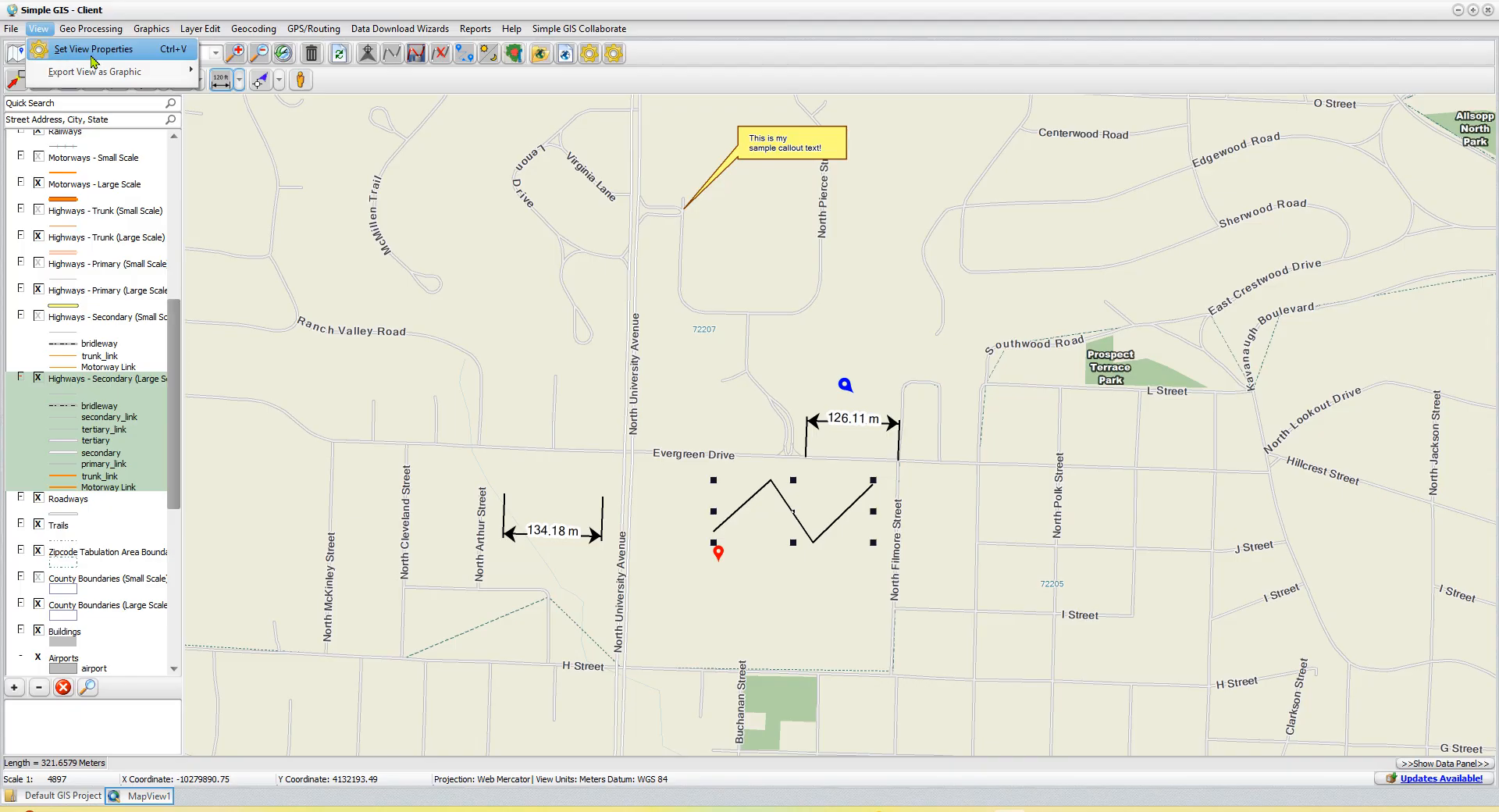
pyautogui.click(90, 61)
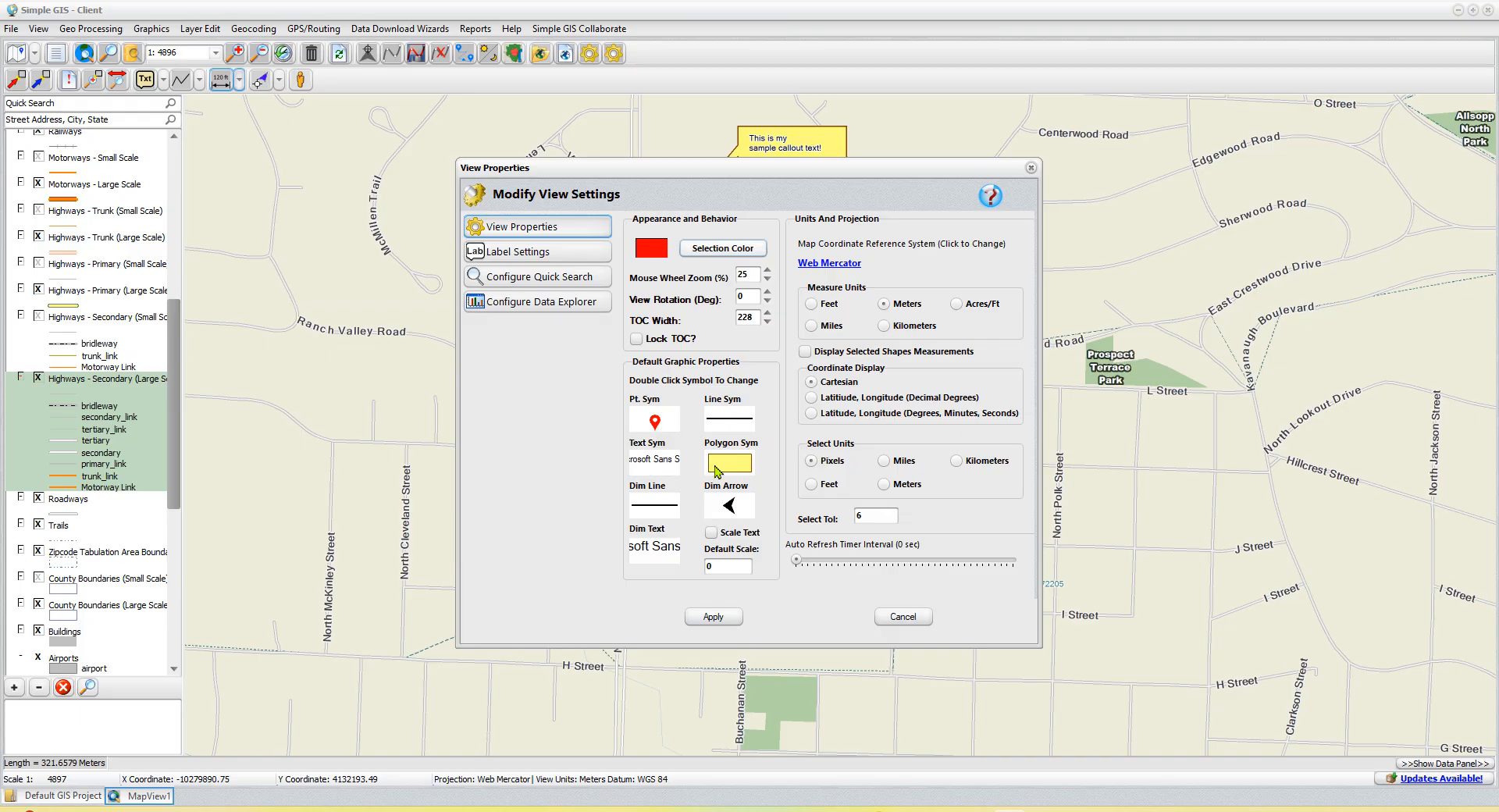
pyautogui.doubleClick(654, 422)
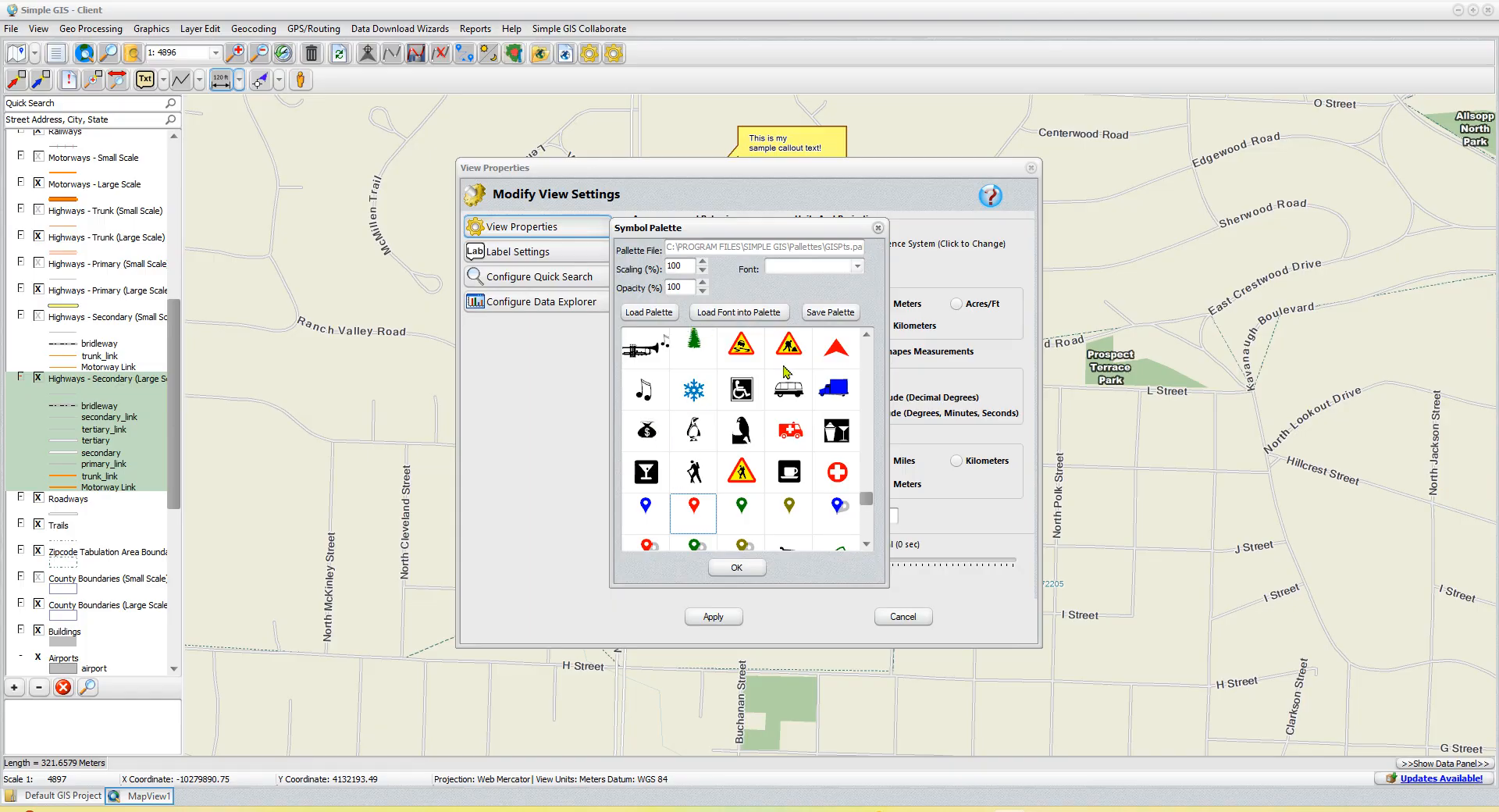
pyautogui.click(753, 517)
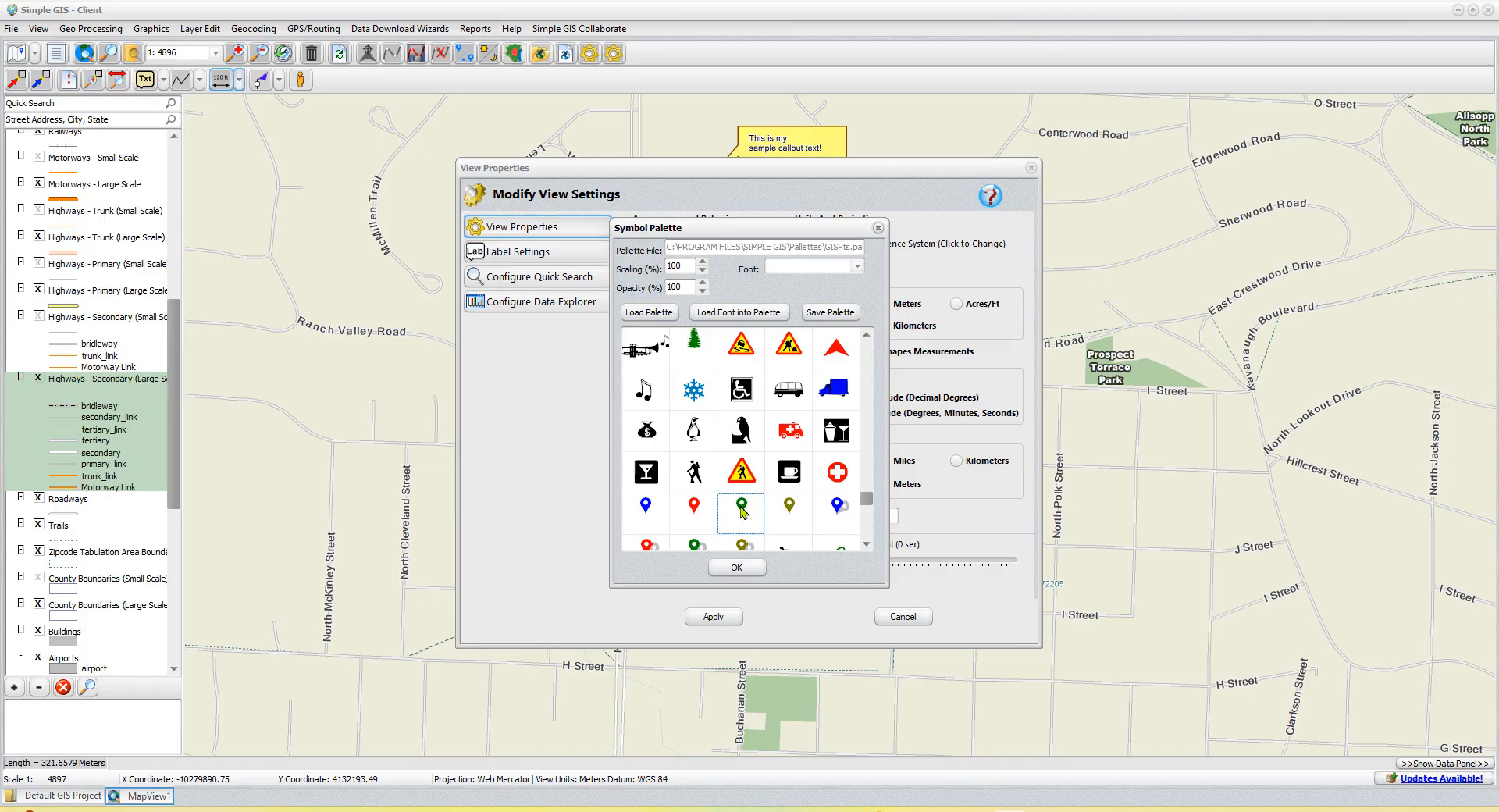
pyautogui.click(756, 568)
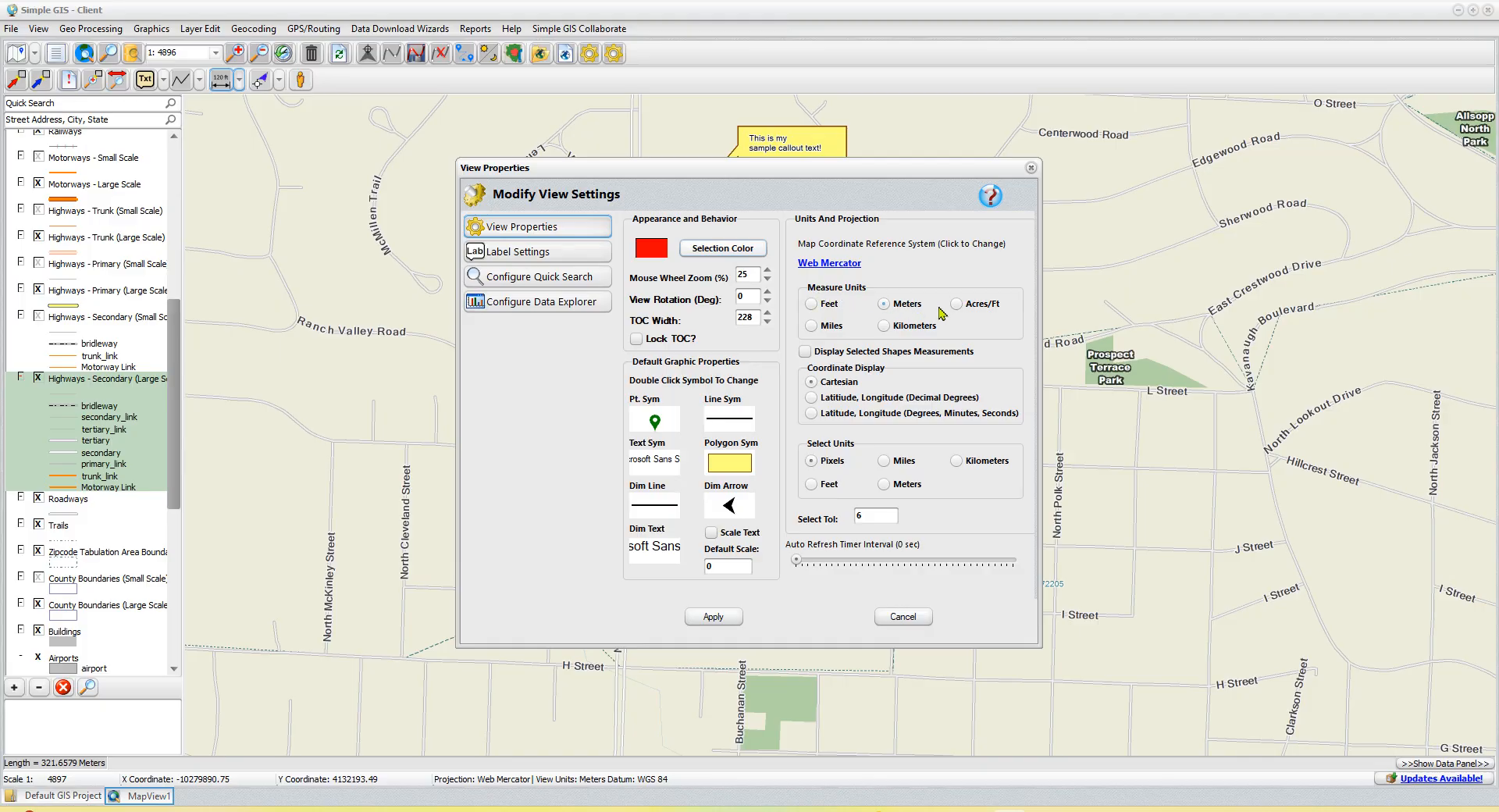
# - Change the view's measure units to feet and apply the view properties
pyautogui.moveTo(832, 172); pyautogui.dragTo(487, 249)
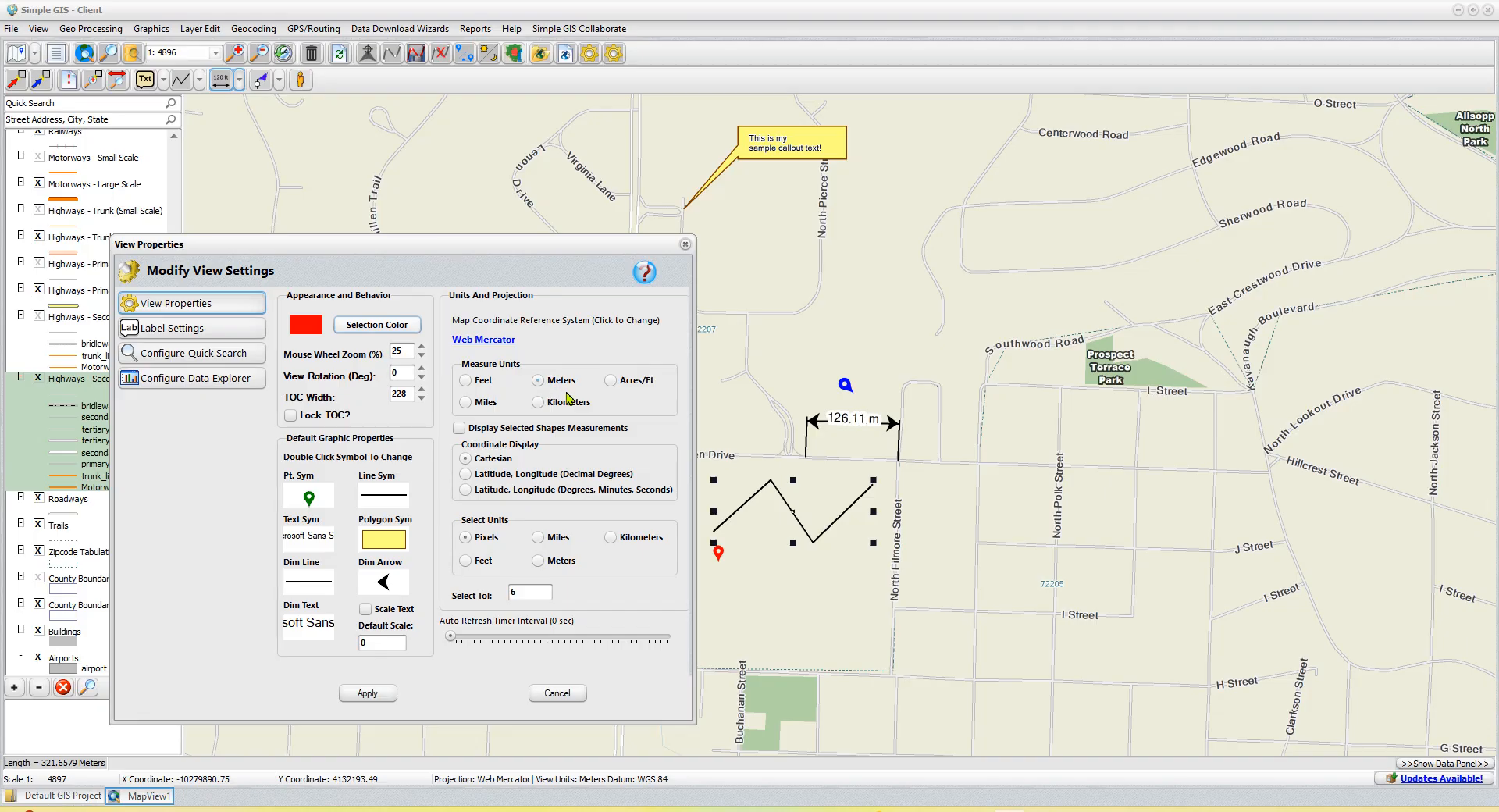
pyautogui.click(478, 381)
pyautogui.click(396, 696)
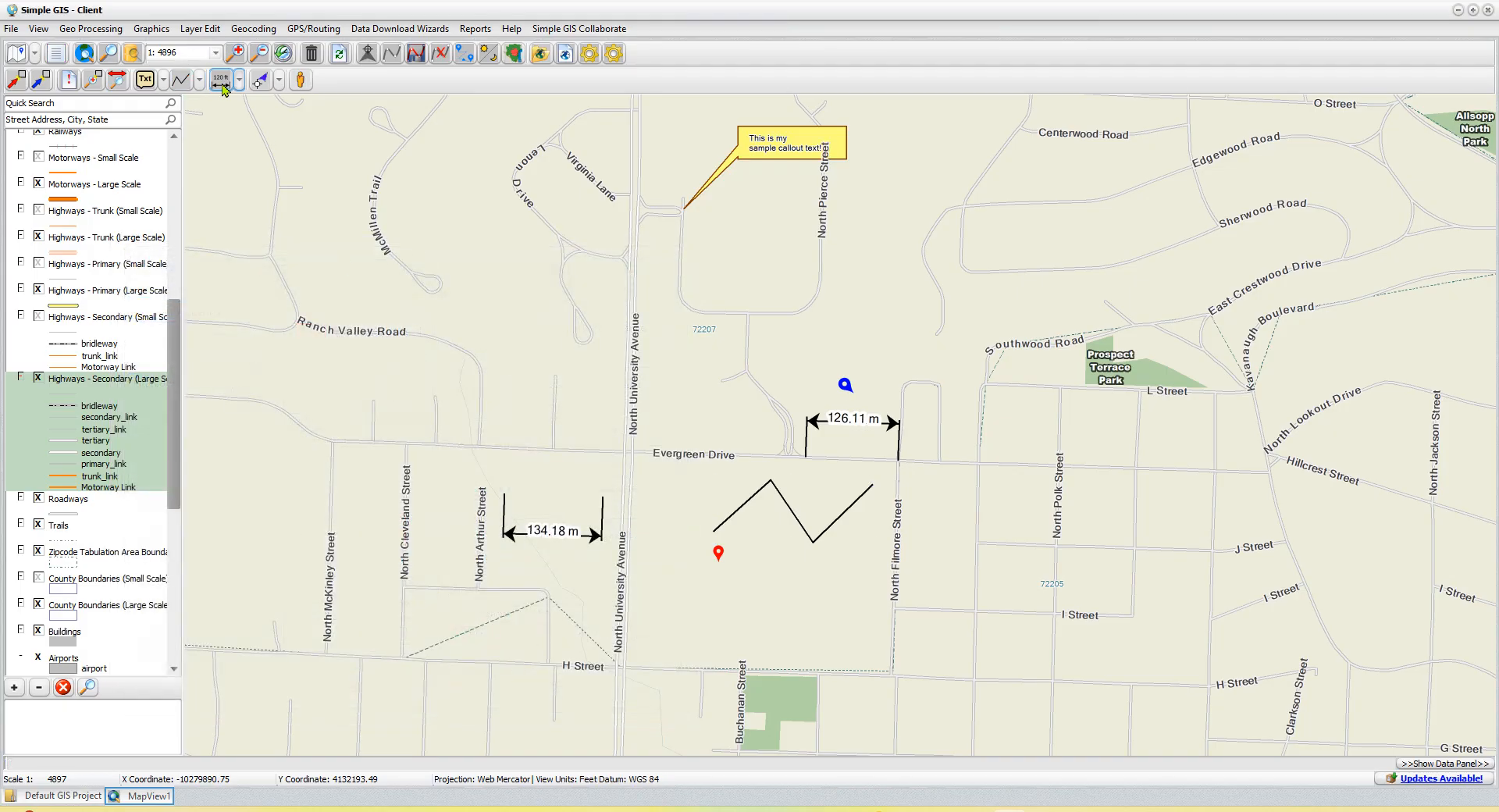
# - Draw a linear dimension about 334 ft long on Evergreen Drive, between the two side streets west of North University Avenue
pyautogui.click(479, 447)
pyautogui.click(554, 450)
pyautogui.click(530, 349)
pyautogui.click(622, 468)
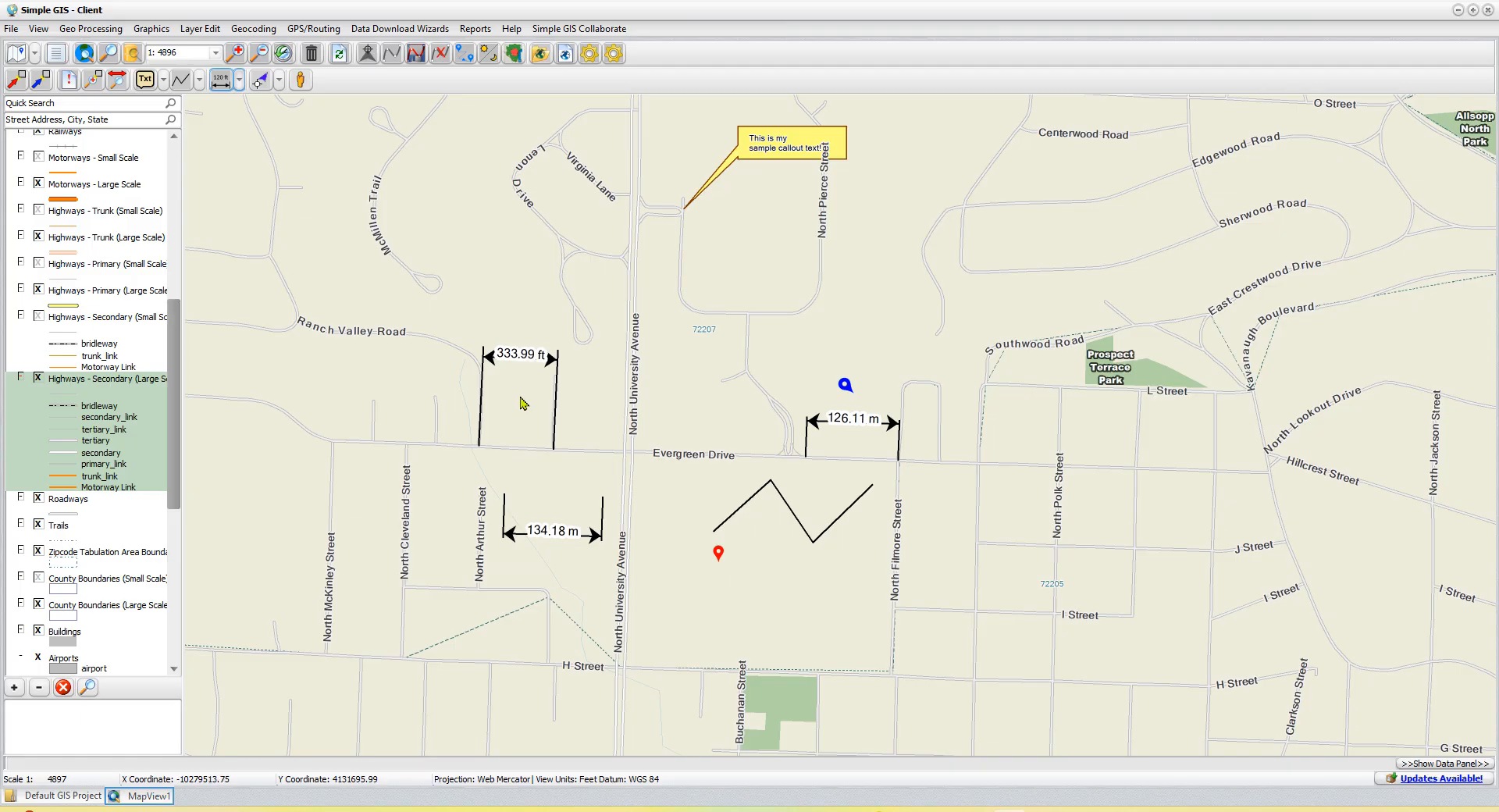
# - Select the dimension in feet, stretch it to about 711 ft, and shrink it to about 385 ft
pyautogui.click(14, 83)
pyautogui.click(528, 361)
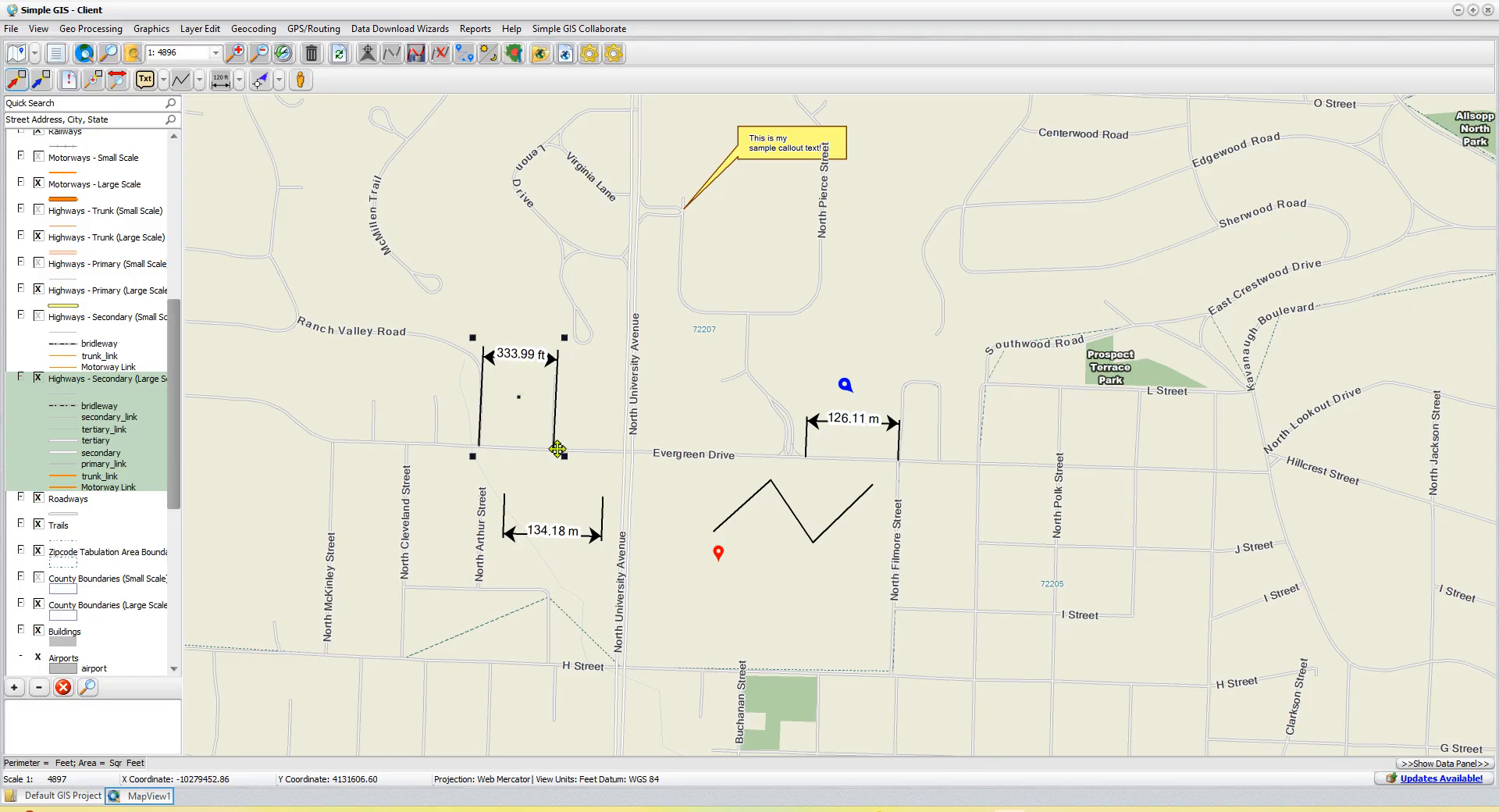
pyautogui.moveTo(564, 334)
pyautogui.mouseDown()
pyautogui.moveTo(570, 380)
pyautogui.moveTo(621, 402)
pyautogui.moveTo(566, 388)
pyautogui.moveTo(644, 394)
pyautogui.mouseUp()
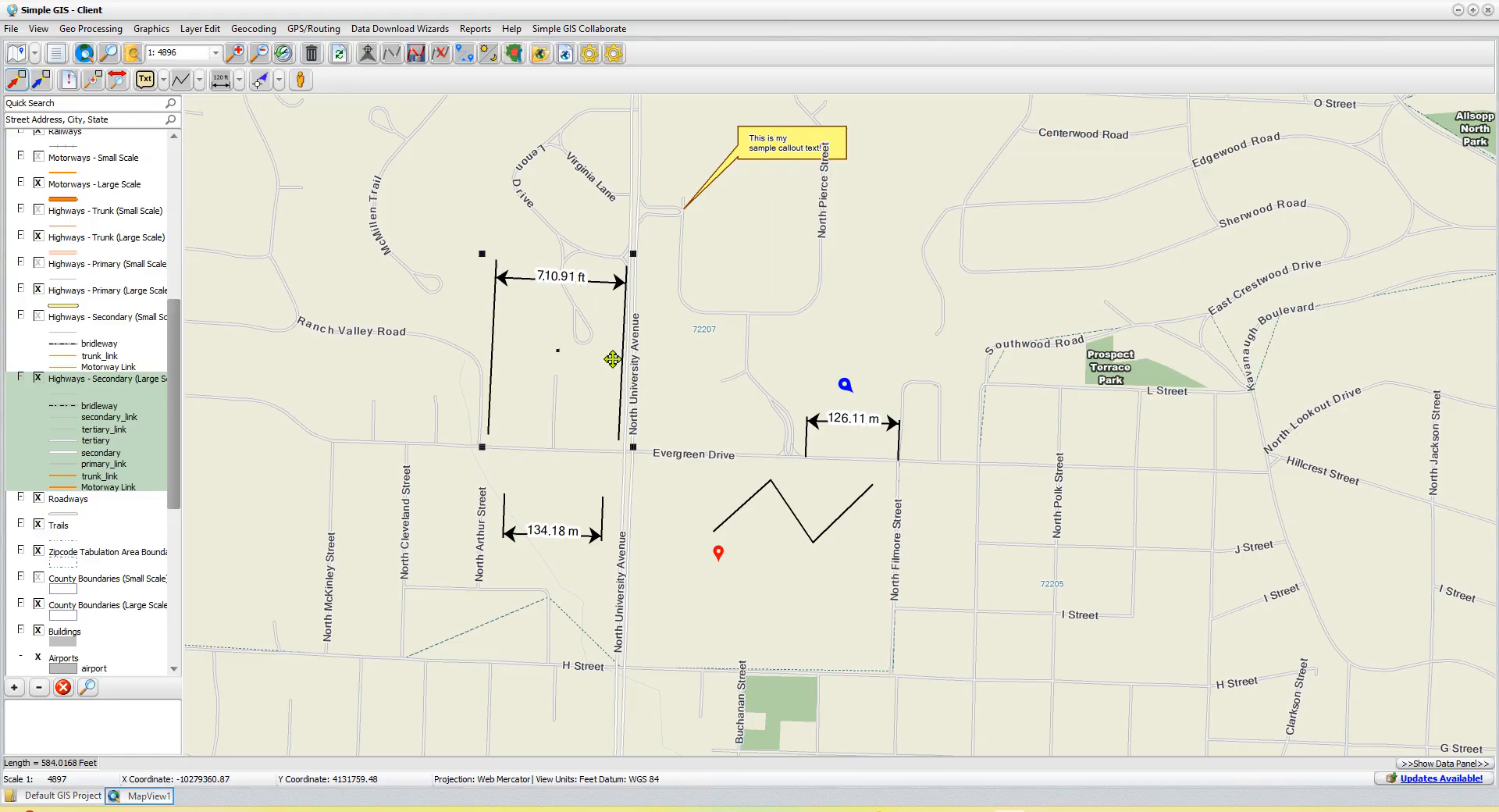
pyautogui.moveTo(634, 253)
pyautogui.mouseDown()
pyautogui.moveTo(589, 292)
pyautogui.moveTo(476, 340)
pyautogui.mouseUp()
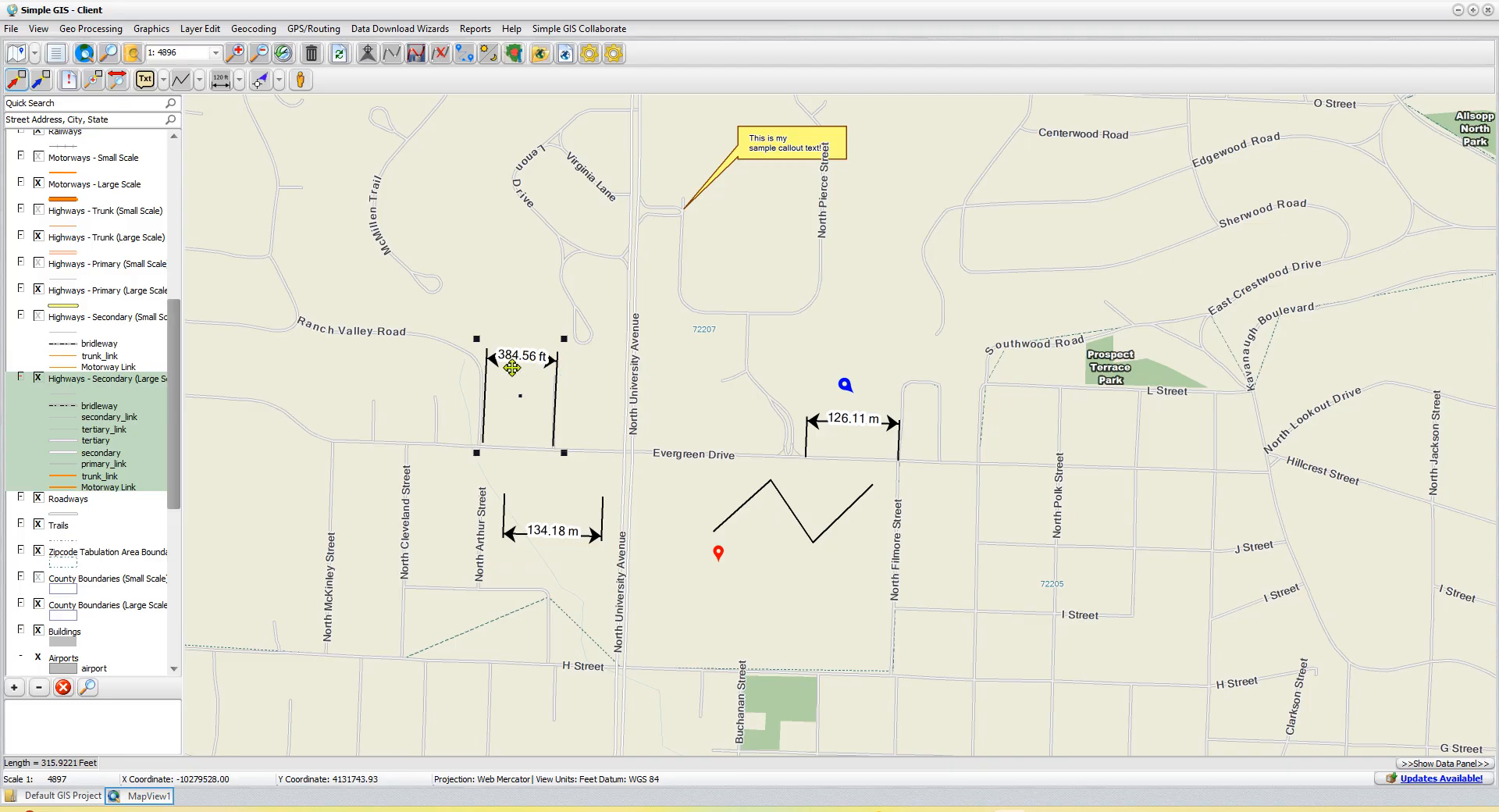
# - Change the dimension line symbol of the selected dimension in feet to the blue dashed line
pyautogui.doubleClick(527, 370)
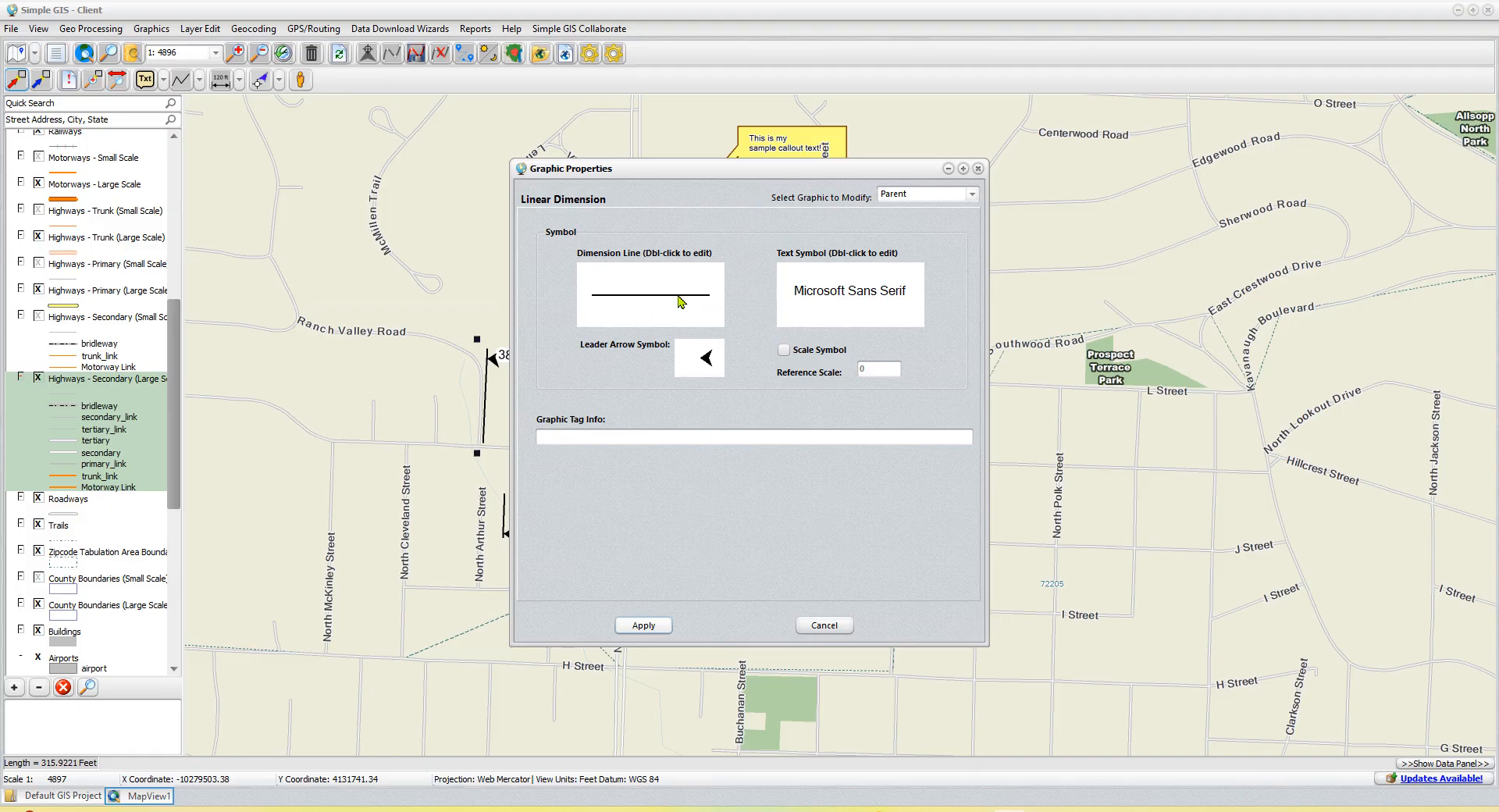
pyautogui.doubleClick(655, 306)
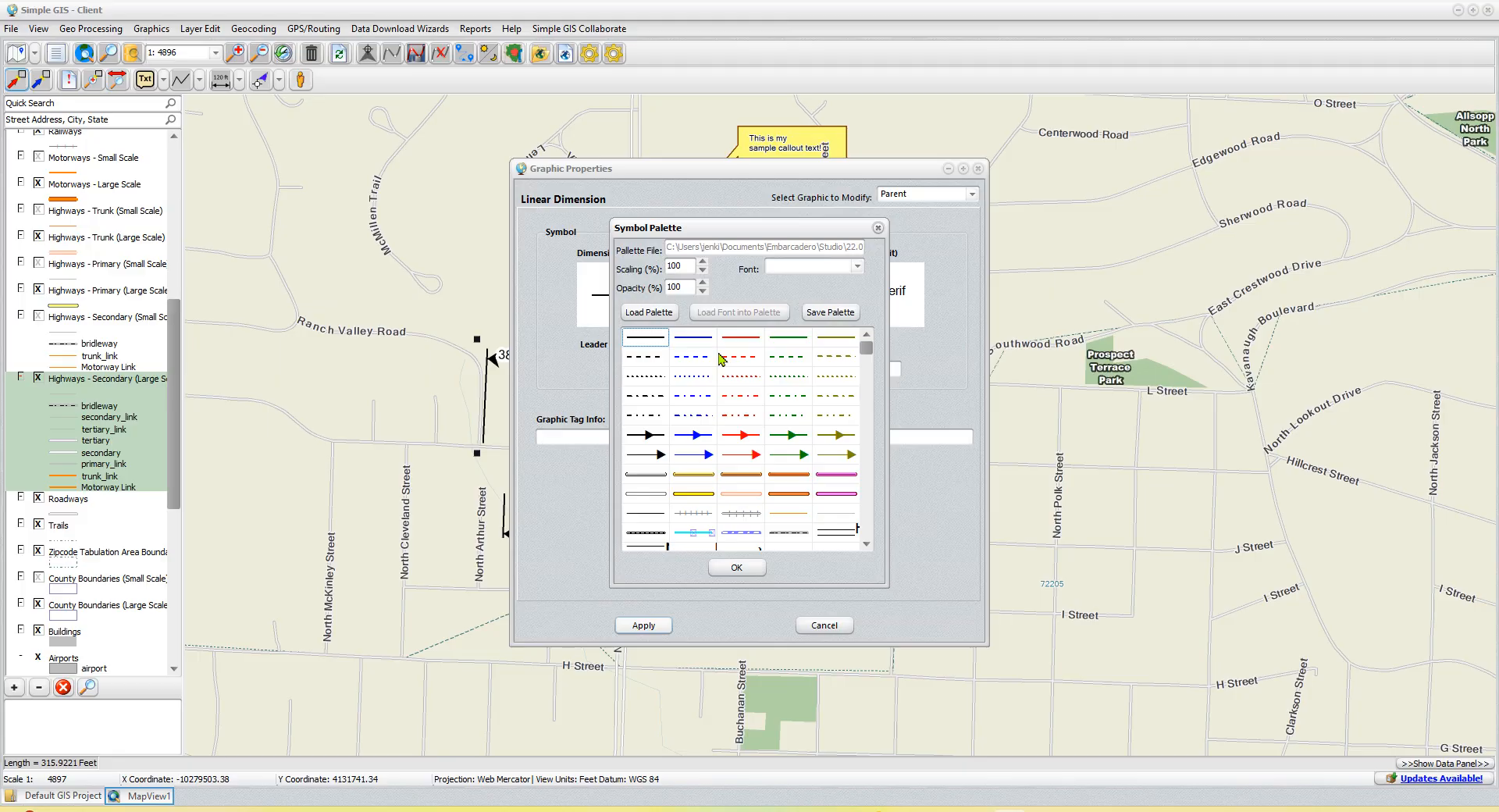
pyautogui.click(694, 356)
pyautogui.click(734, 568)
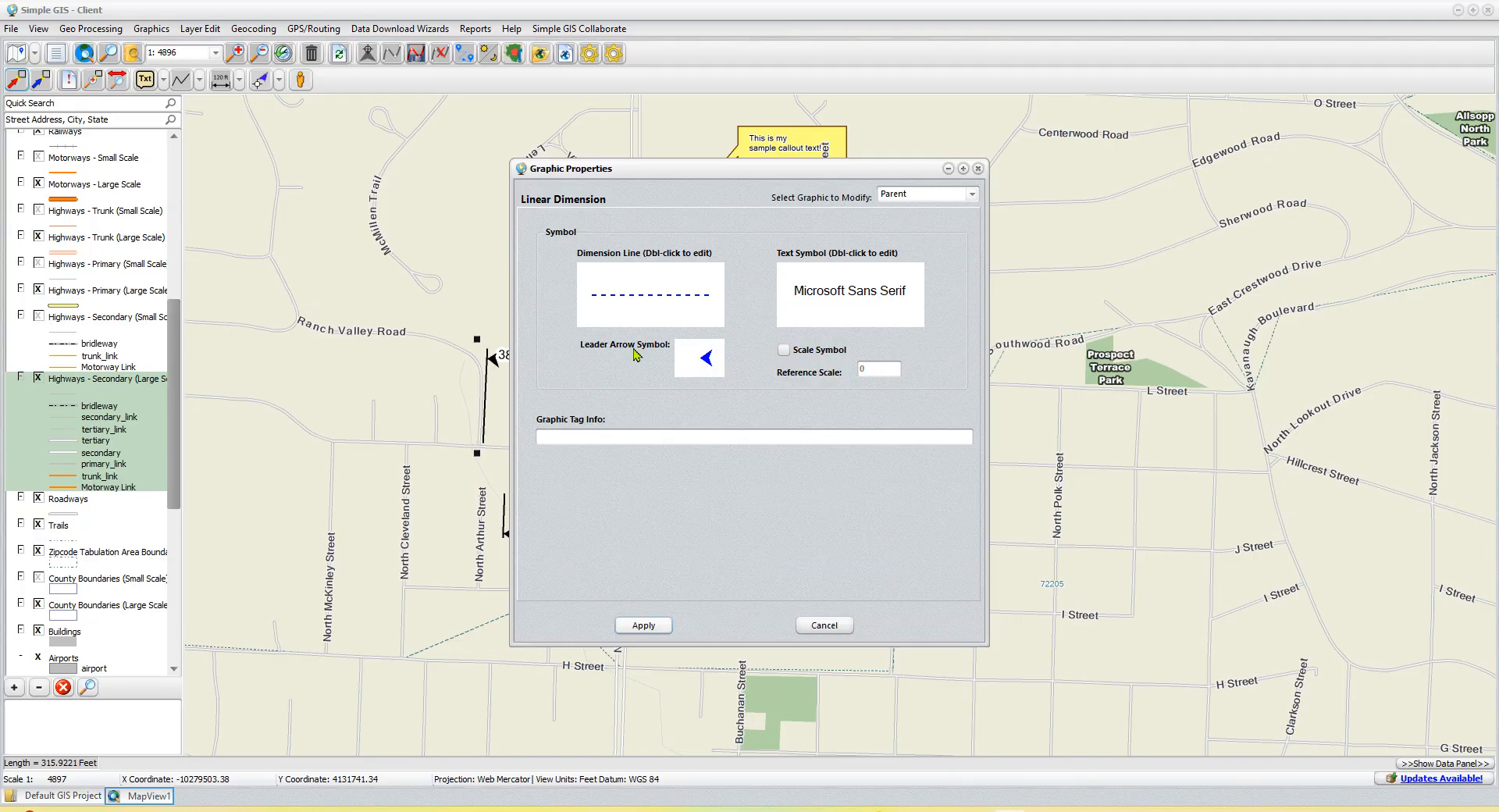
# - Set the leader arrow symbol to the solid black triangle, keep the plain Microsoft Sans Serif text symbol, and apply the graphic properties
pyautogui.doubleClick(706, 367)
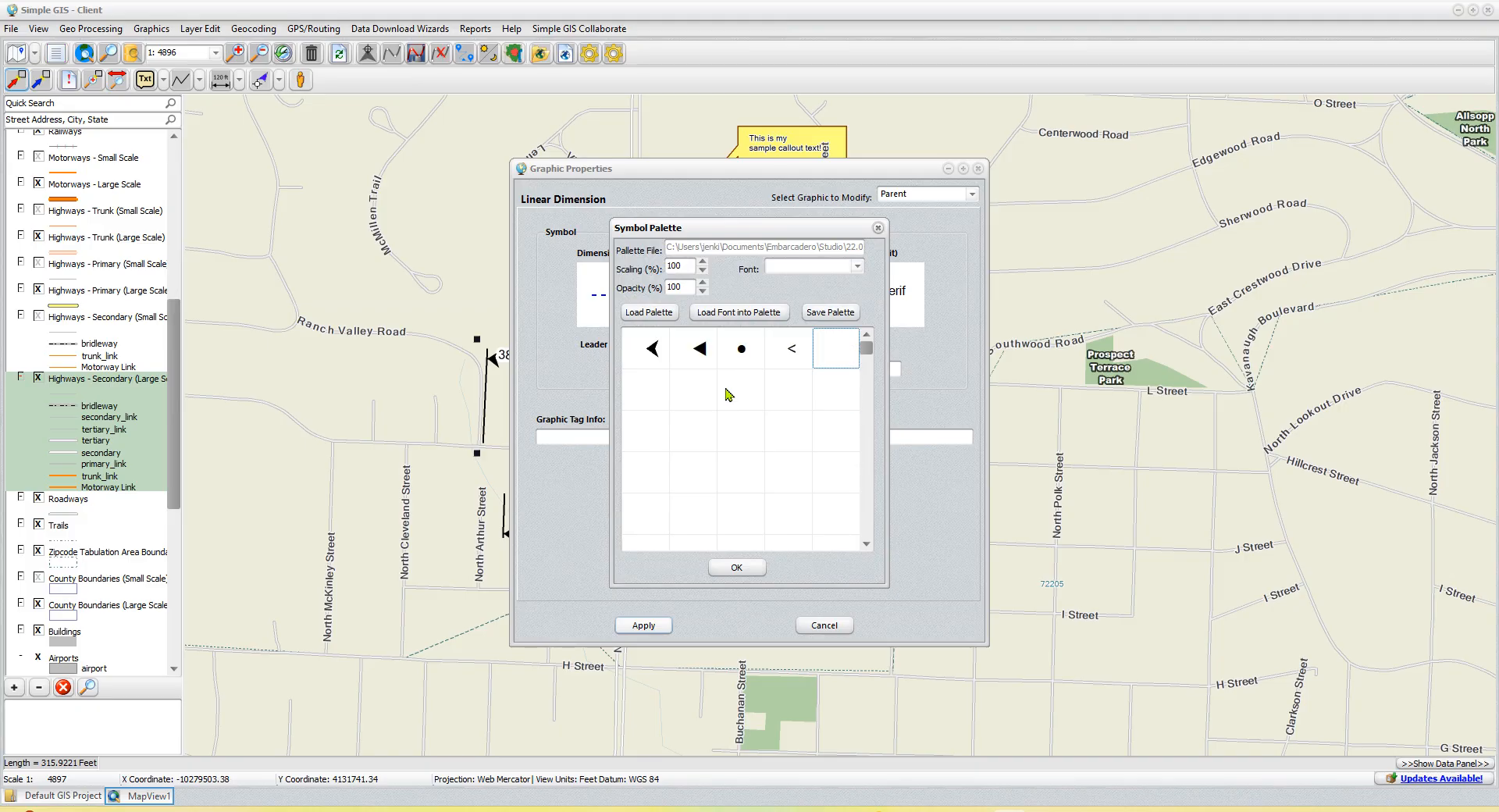
pyautogui.click(697, 358)
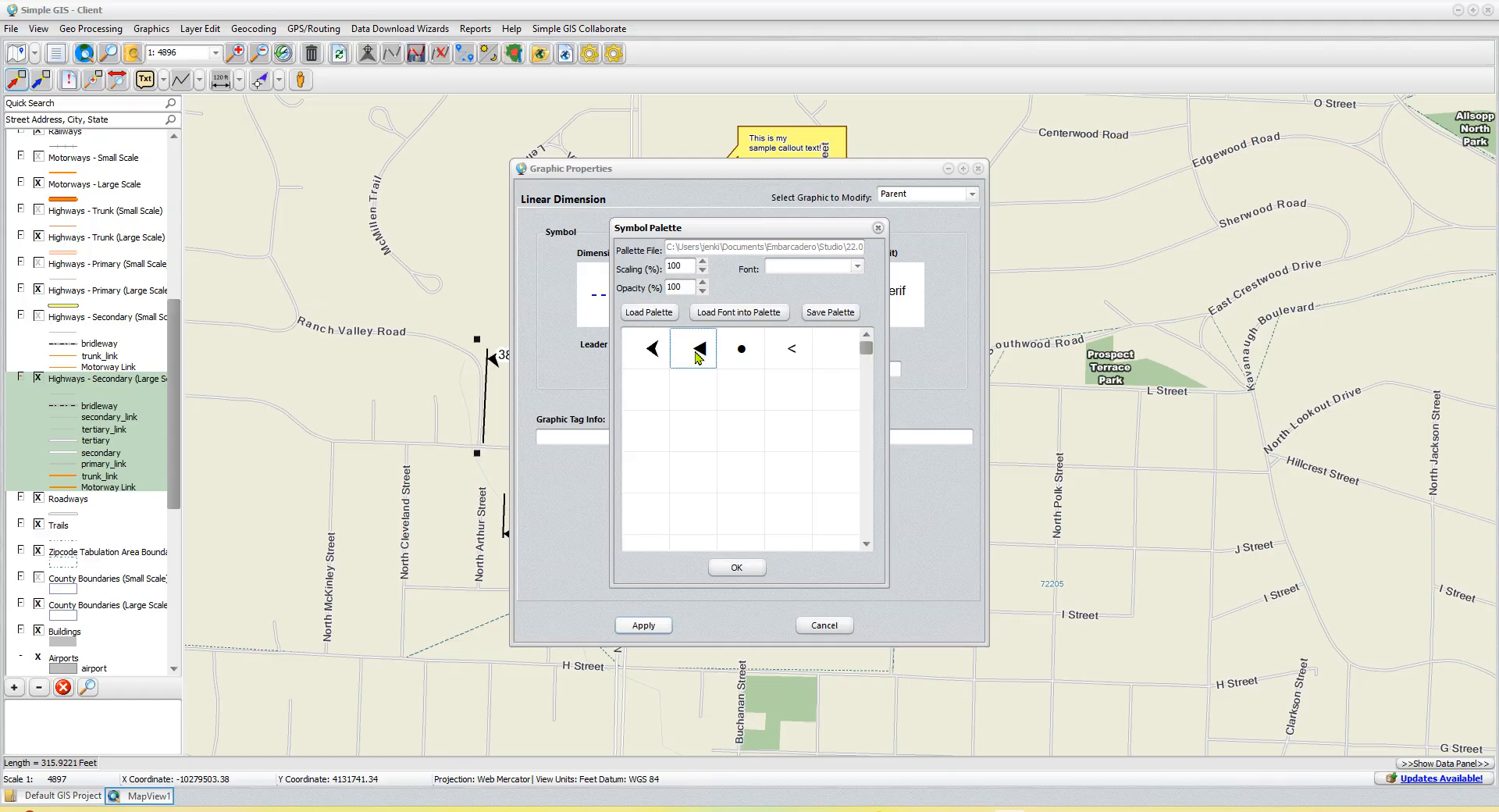
pyautogui.click(739, 569)
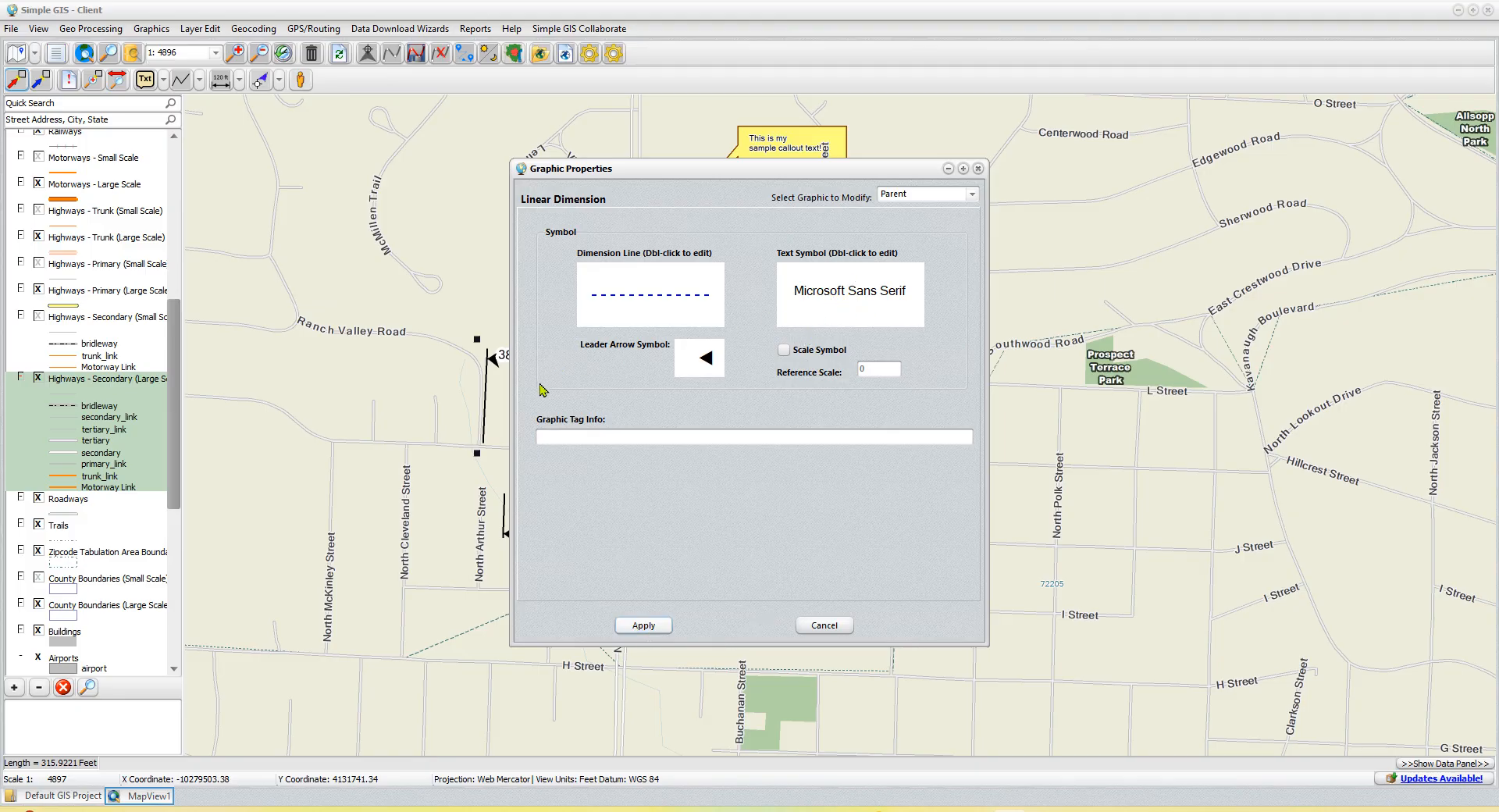
pyautogui.doubleClick(854, 300)
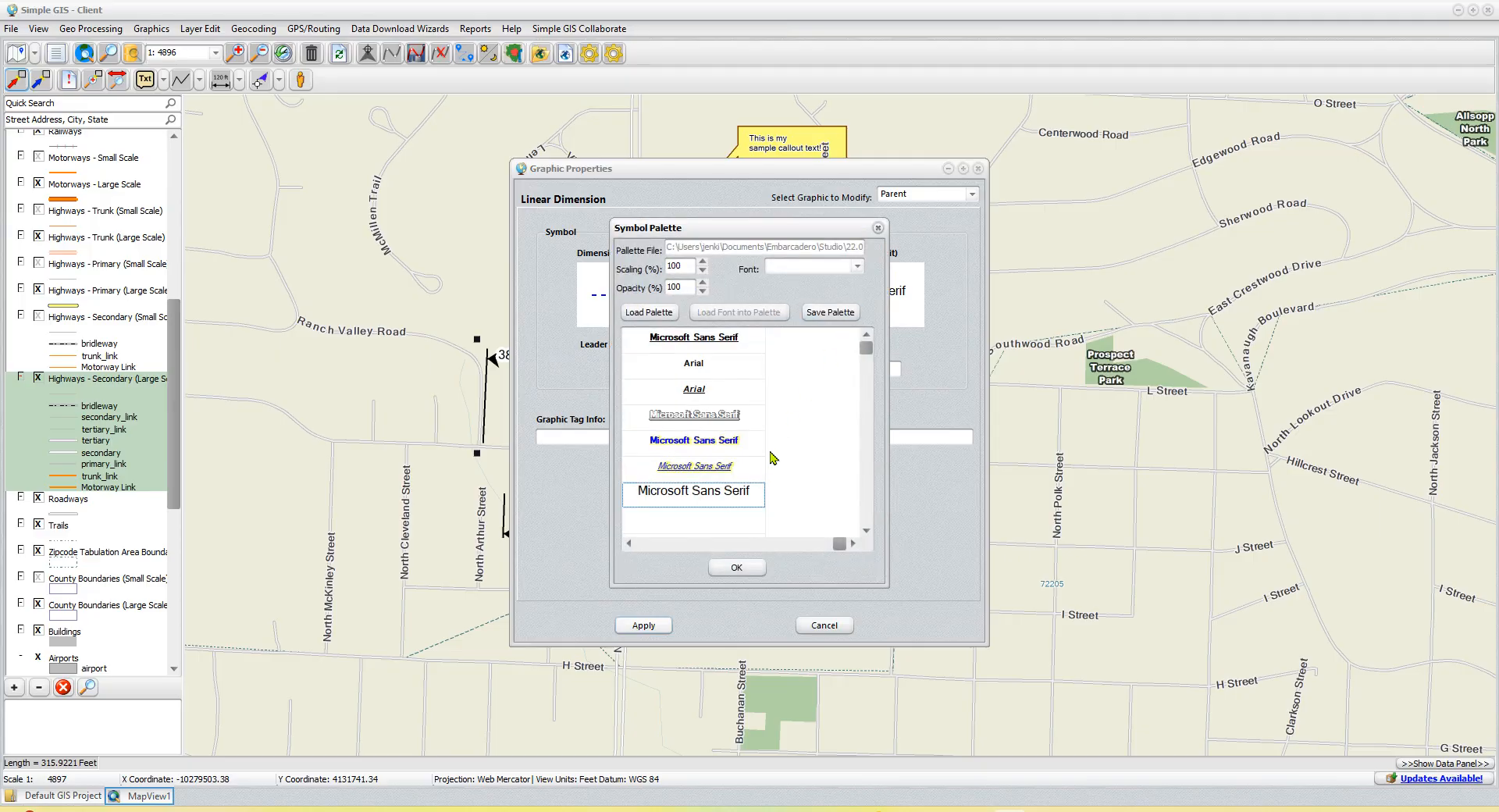
pyautogui.click(759, 568)
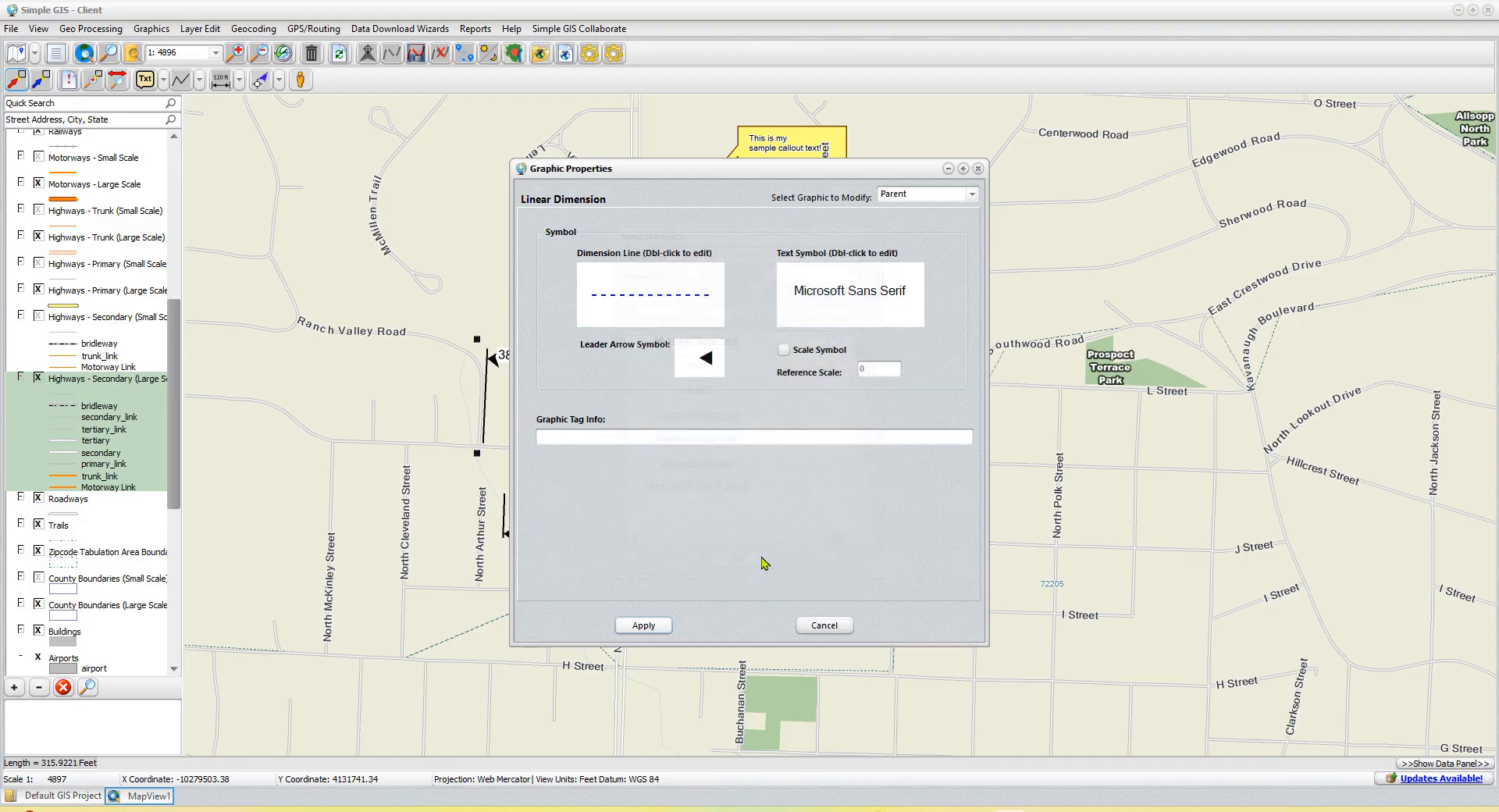
pyautogui.click(643, 625)
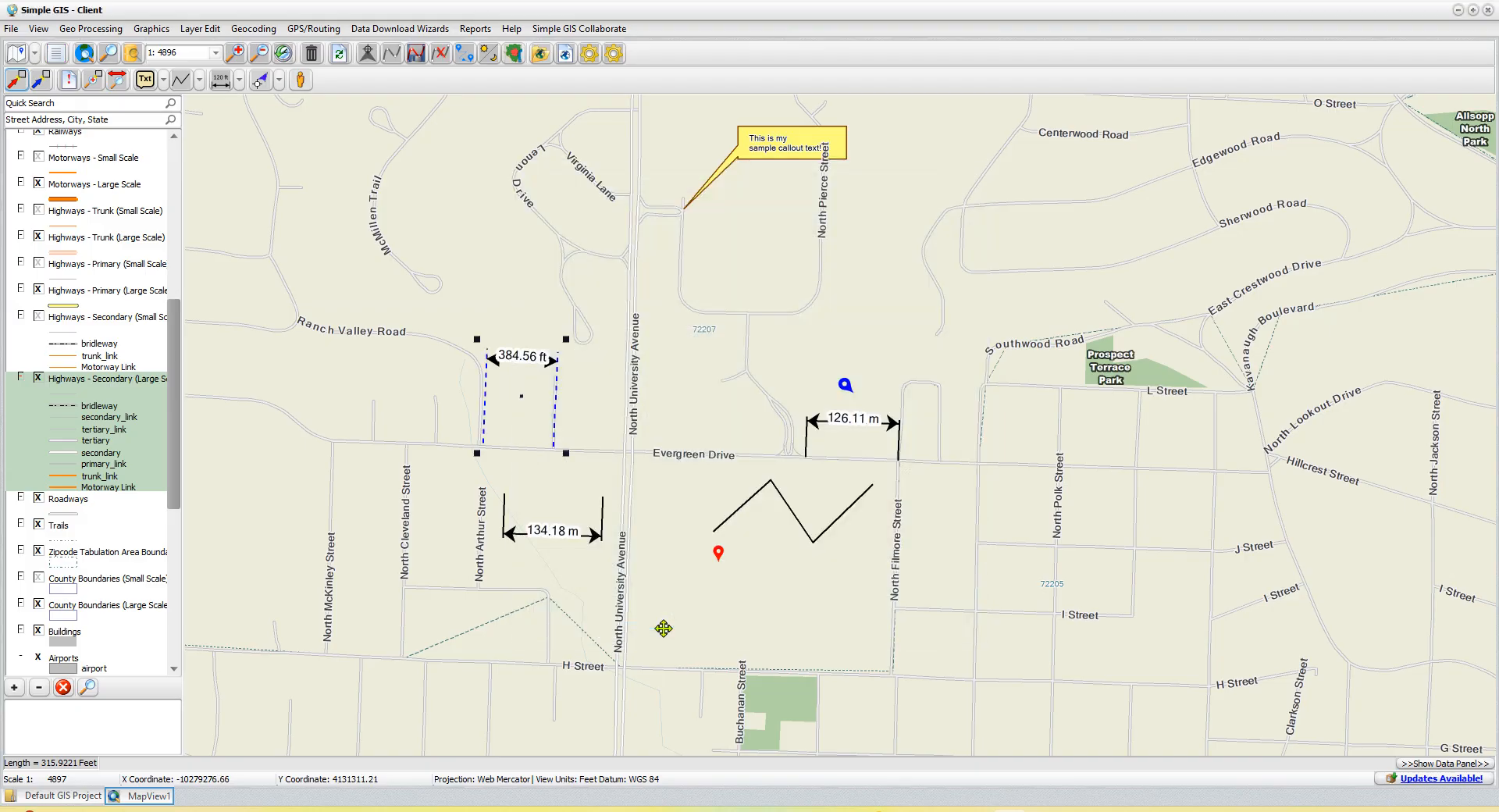